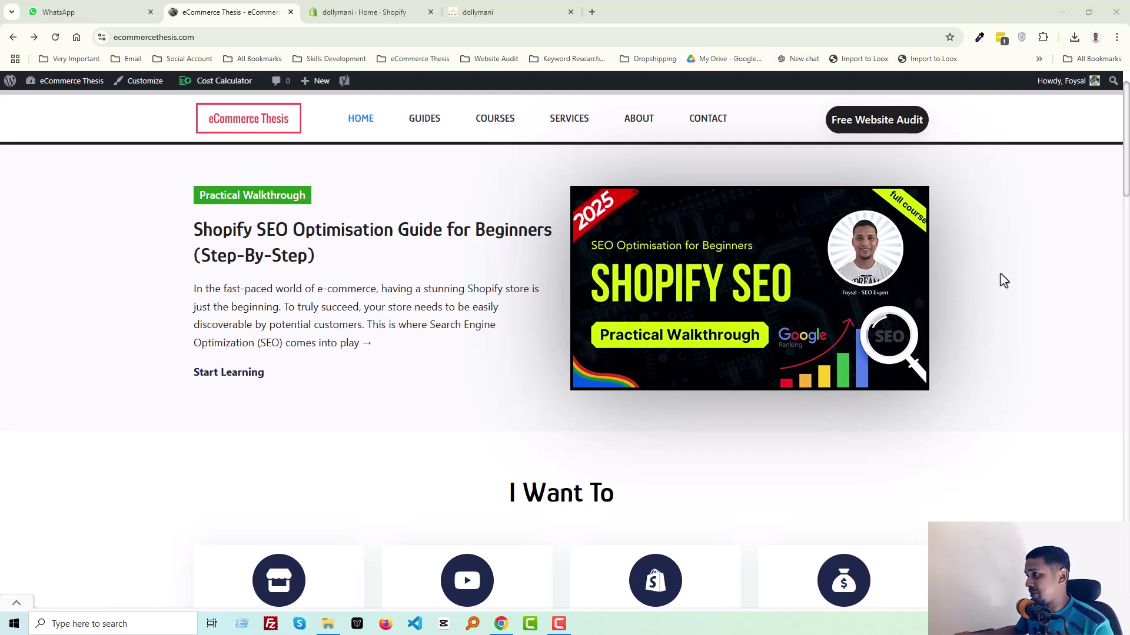
pyautogui.scroll(-3, 1004, 281)
pyautogui.scroll(-3, 1004, 281)
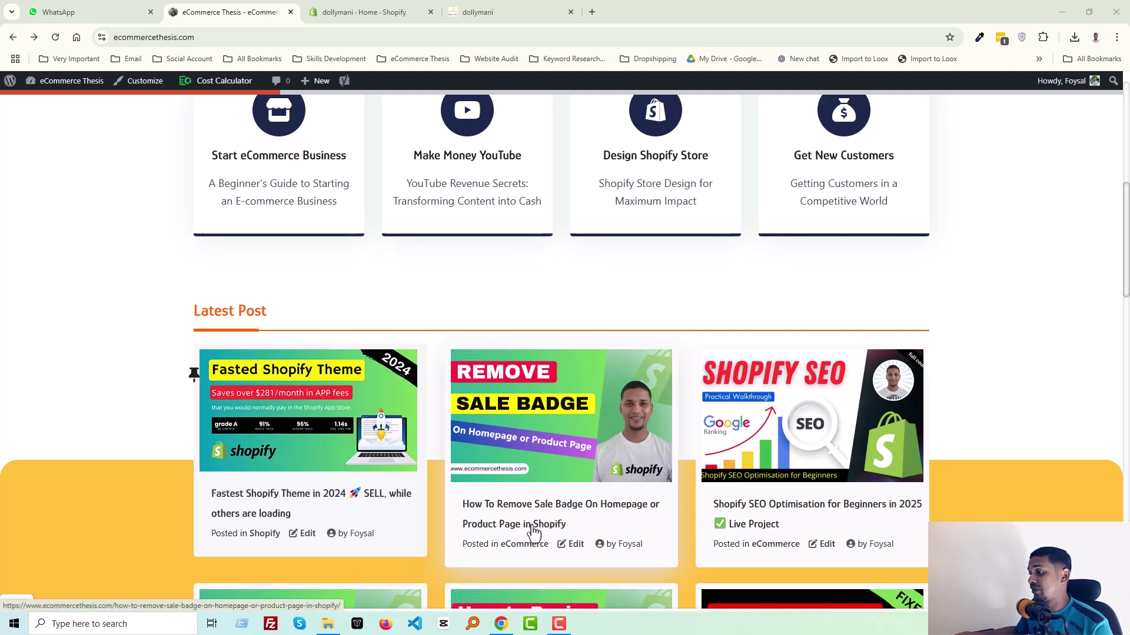
# Open the eCommerce Thesis post 'How To Remove Sale Badge On Homepage or Product Page in Shopify'.
pyautogui.click(533, 527)
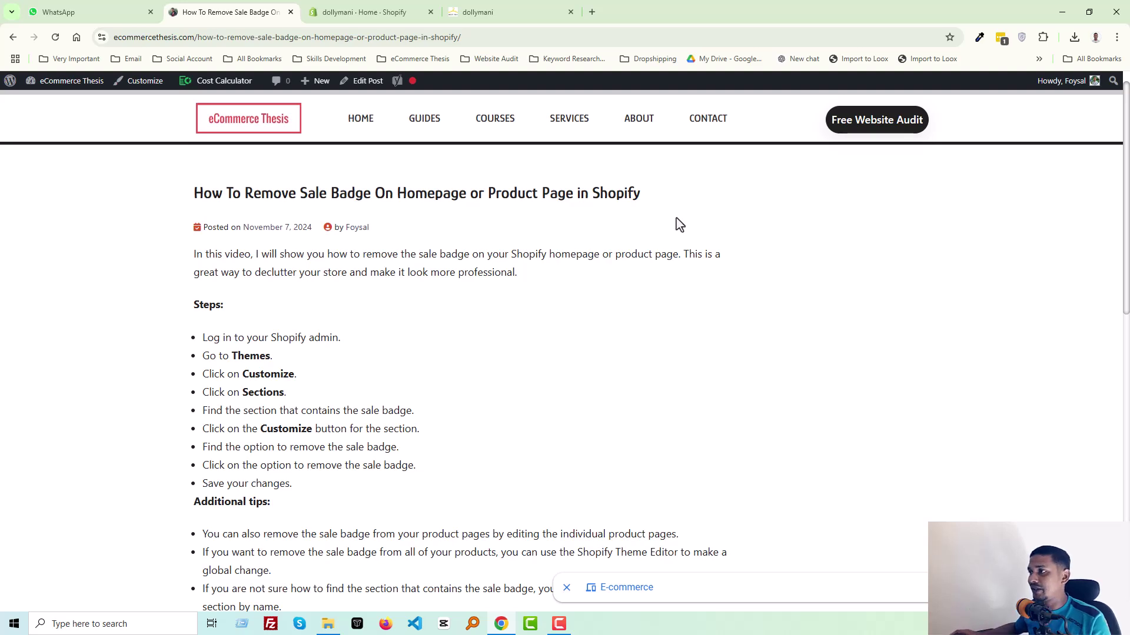
pyautogui.scroll(-4, 527, 304)
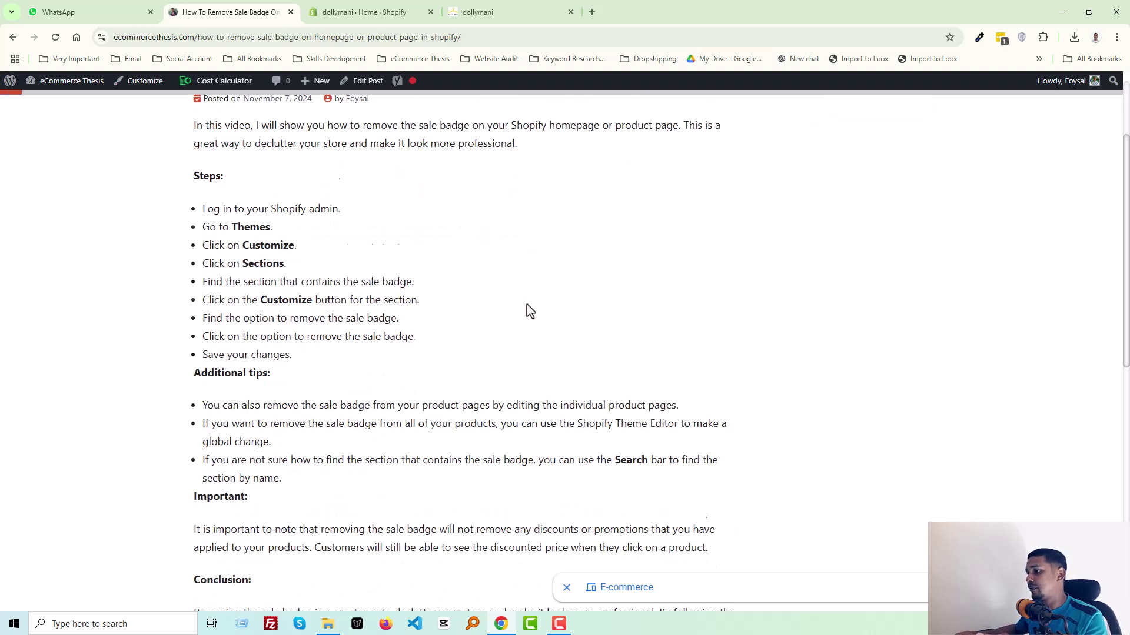
pyautogui.scroll(-4, 527, 317)
pyautogui.scroll(-4, 527, 343)
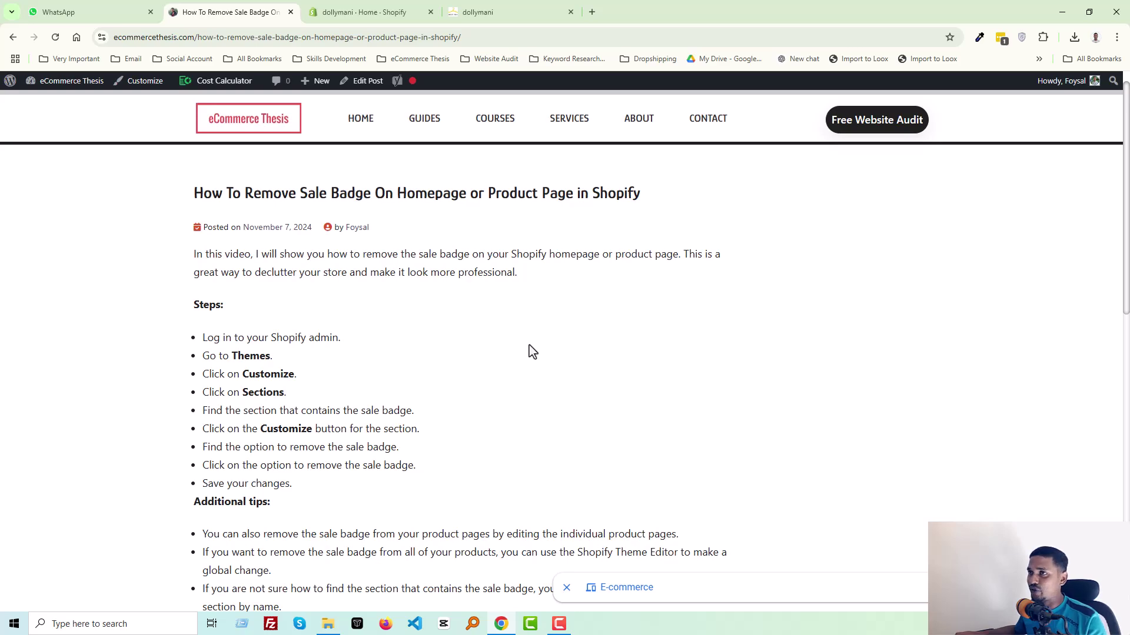
# Switch to the dollymani storefront to review the Sale badges on product cards.
pyautogui.click(492, 8)
pyautogui.scroll(5, 957, 447)
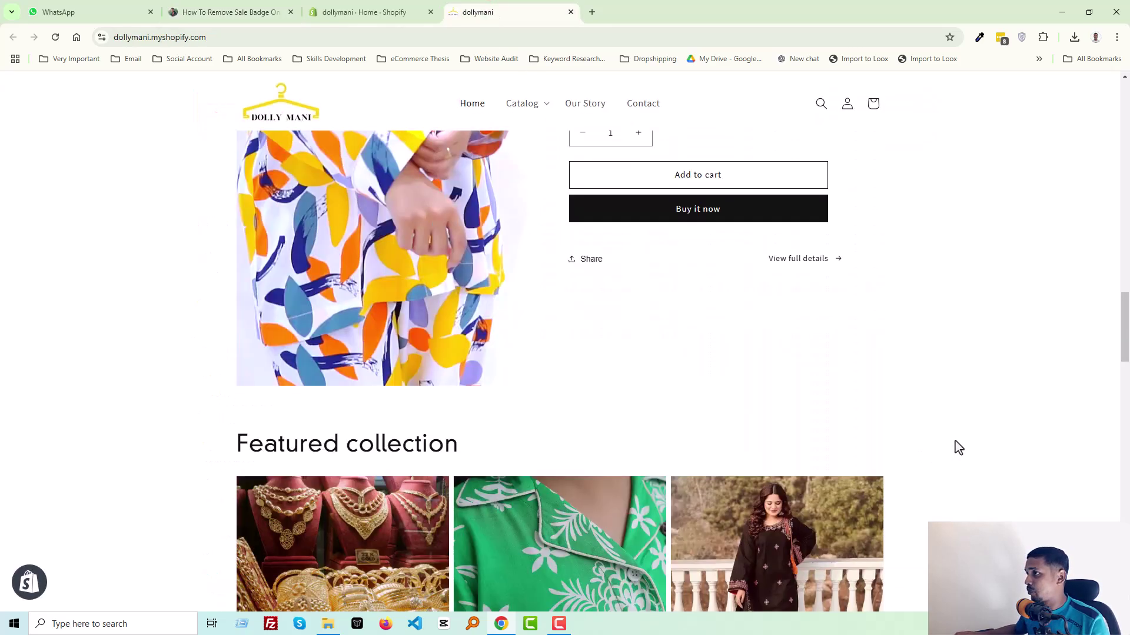
pyautogui.scroll(5, 957, 447)
pyautogui.scroll(5, 954, 439)
pyautogui.scroll(5, 742, 442)
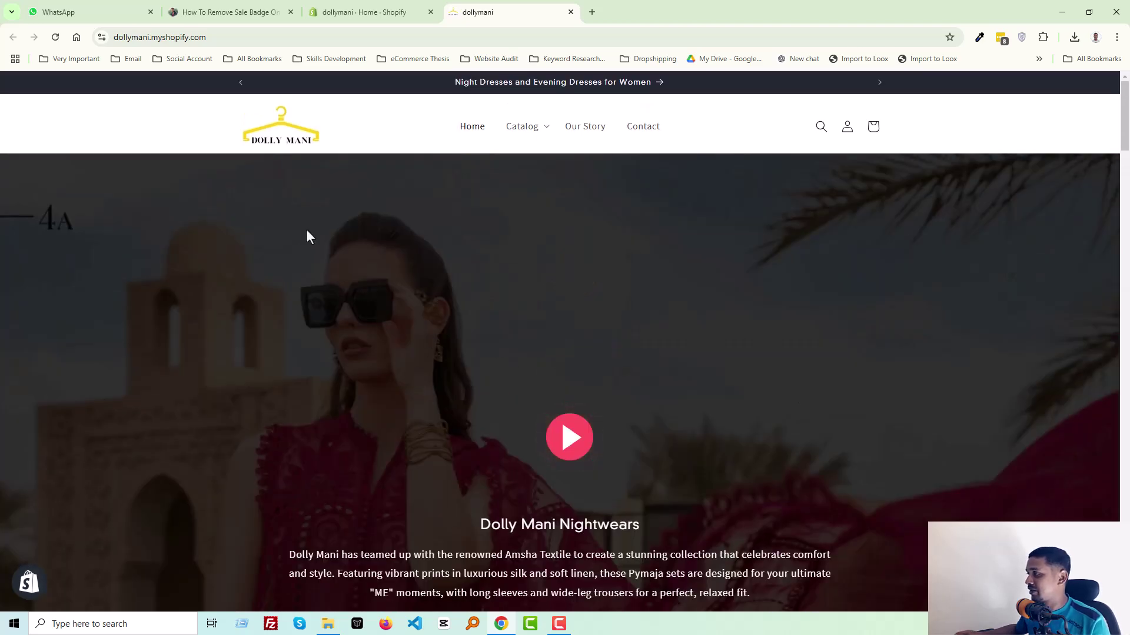
pyautogui.moveTo(1125, 115); pyautogui.dragTo(1125, 283)
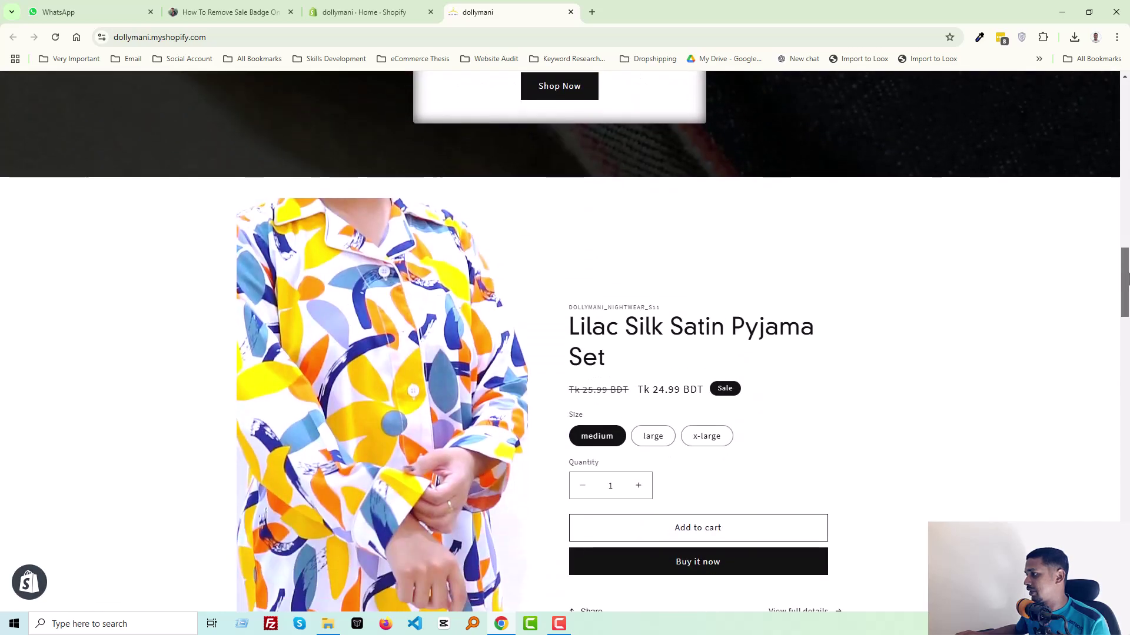
pyautogui.scroll(-3, 856, 371)
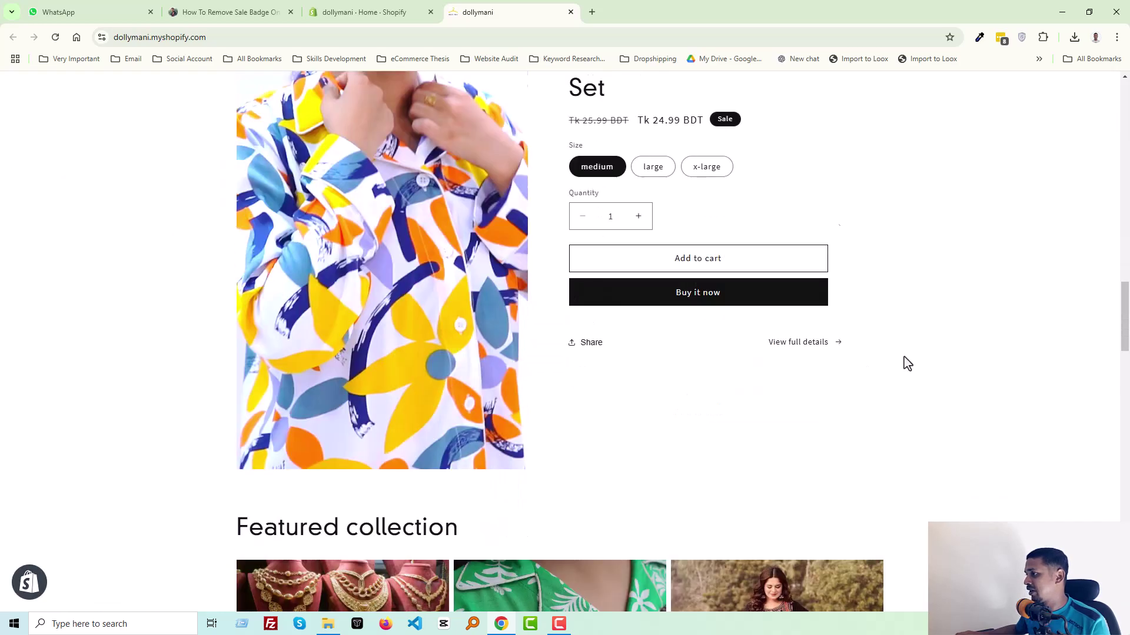
pyautogui.scroll(-5, 903, 357)
pyautogui.scroll(-4, 951, 348)
pyautogui.scroll(-3, 950, 348)
pyautogui.scroll(-3, 950, 348)
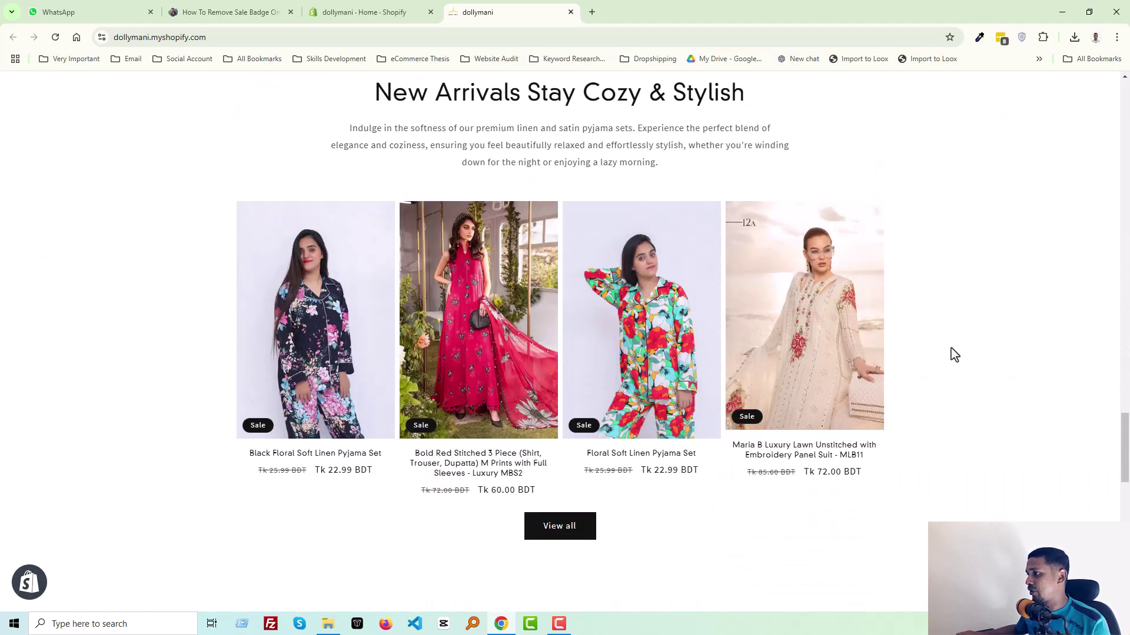
pyautogui.scroll(-2, 950, 348)
pyautogui.scroll(2, 243, 344)
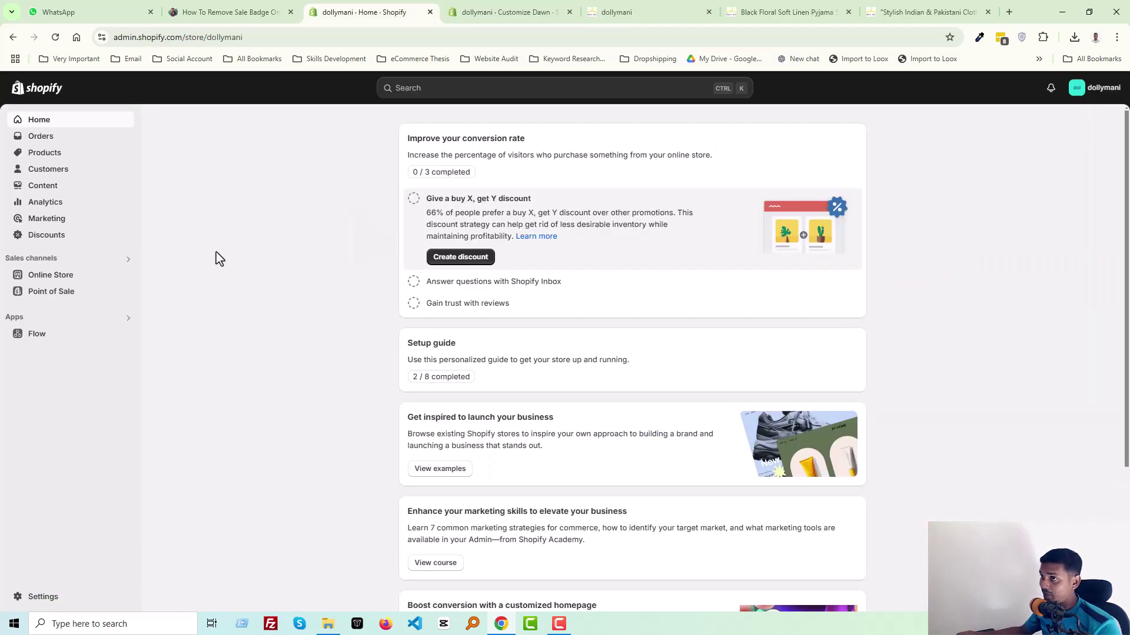
# Open Edit code for the Dawn theme from Online Store > Themes.
pyautogui.click(51, 274)
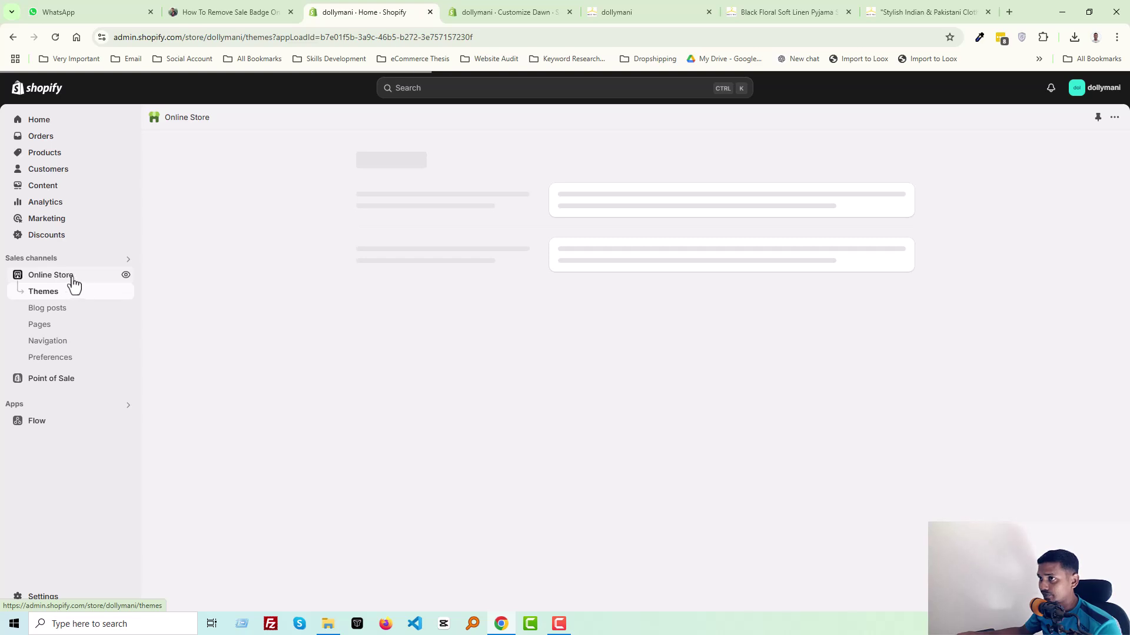
pyautogui.click(124, 279)
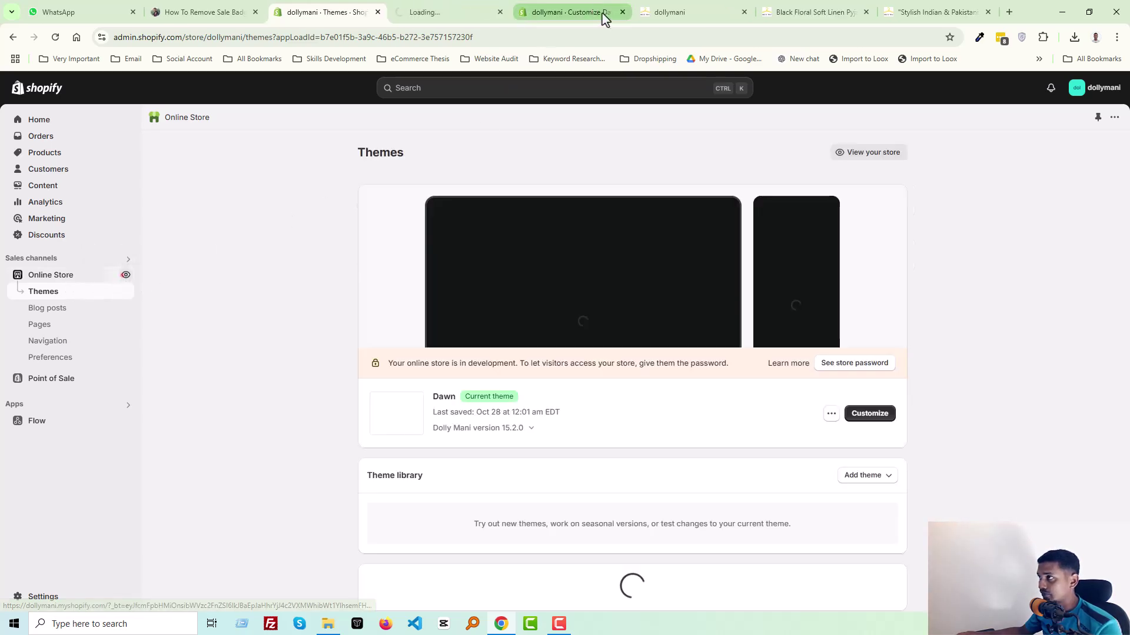
pyautogui.click(622, 12)
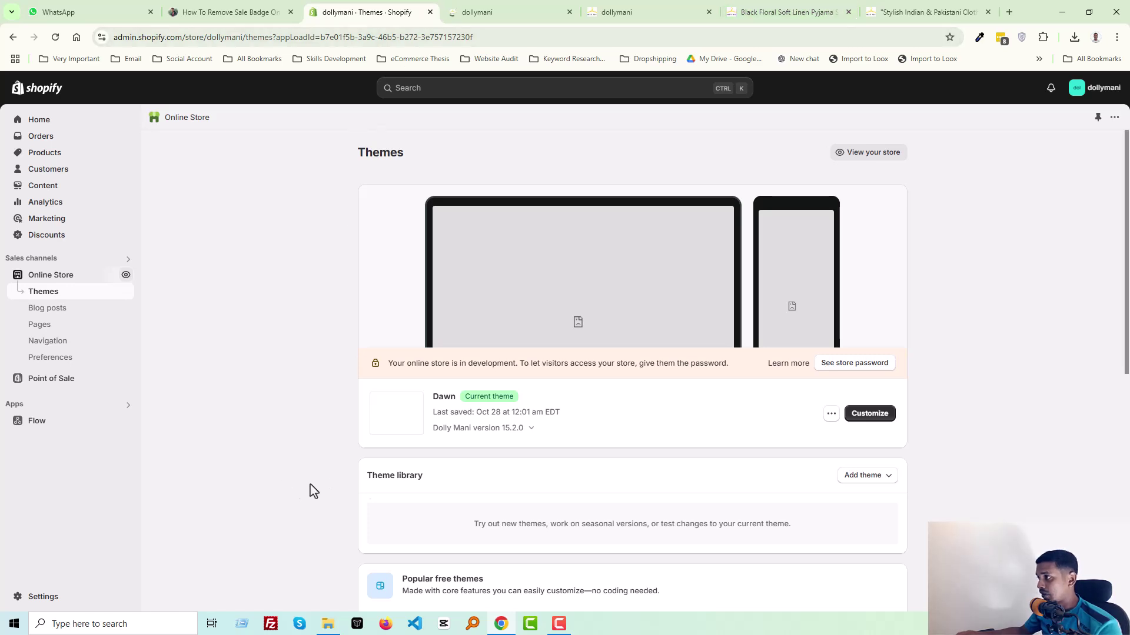
pyautogui.click(832, 413)
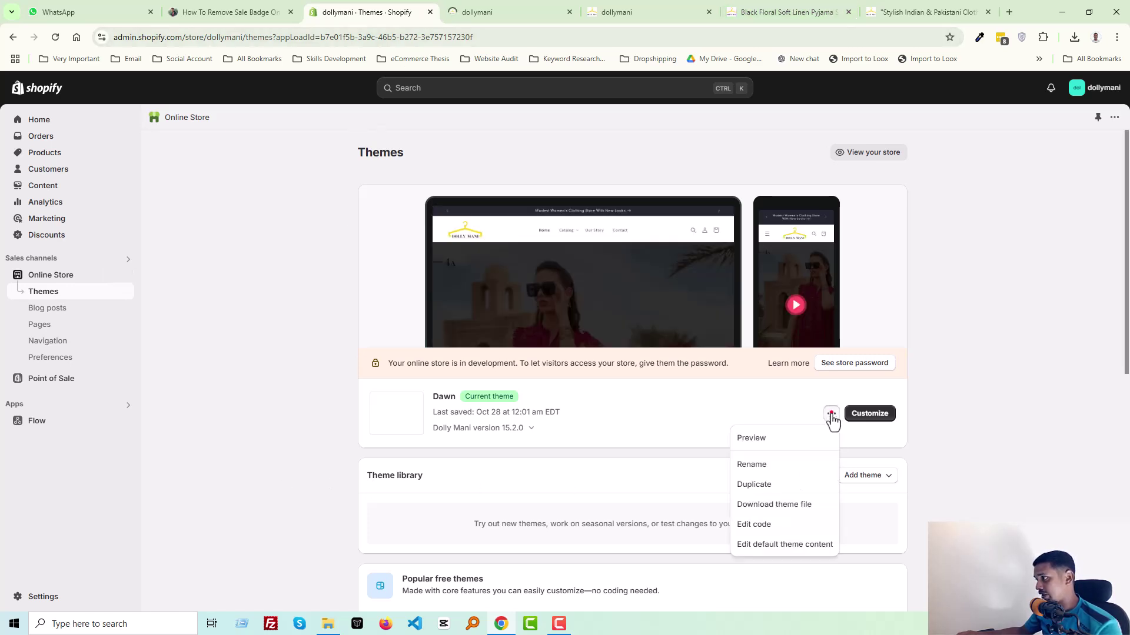
pyautogui.click(754, 525)
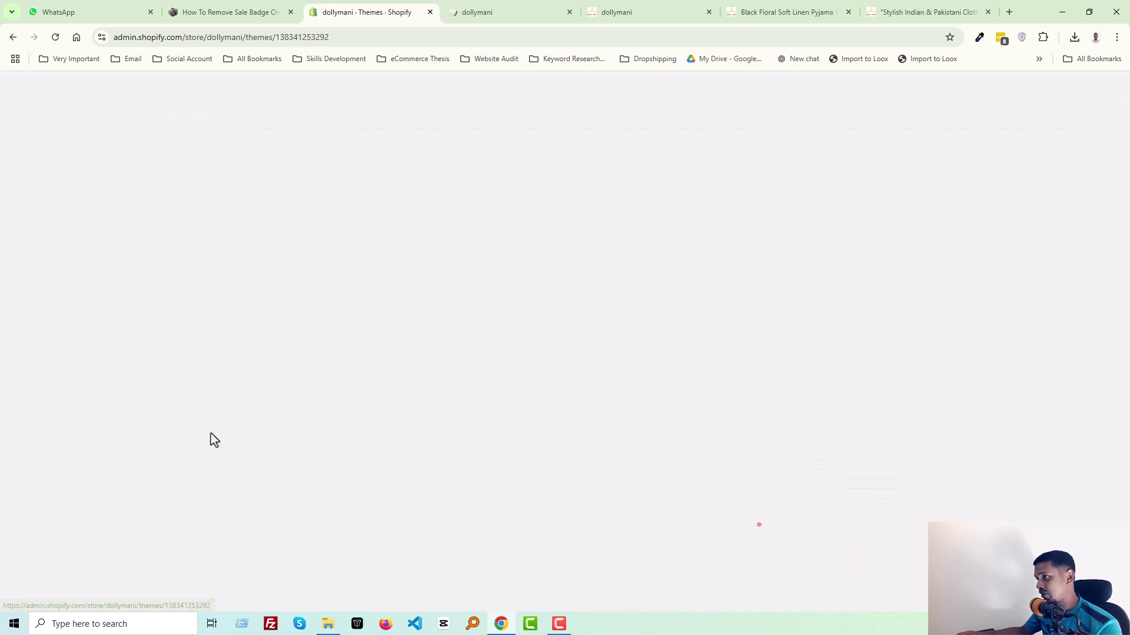
pyautogui.click(481, 11)
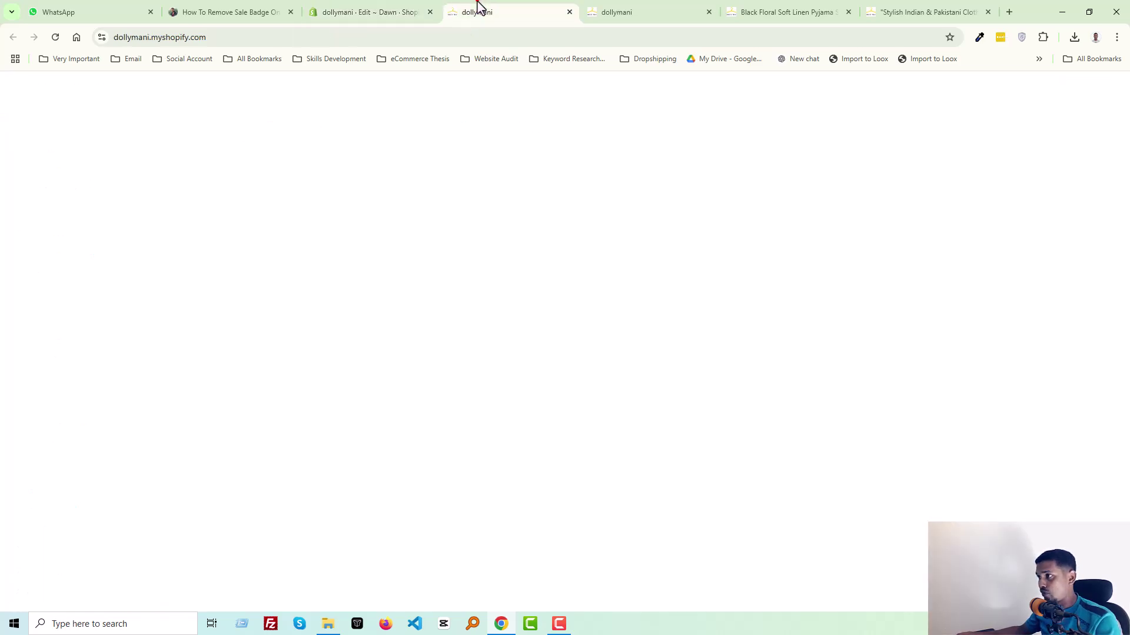
pyautogui.scroll(-6, 475, 247)
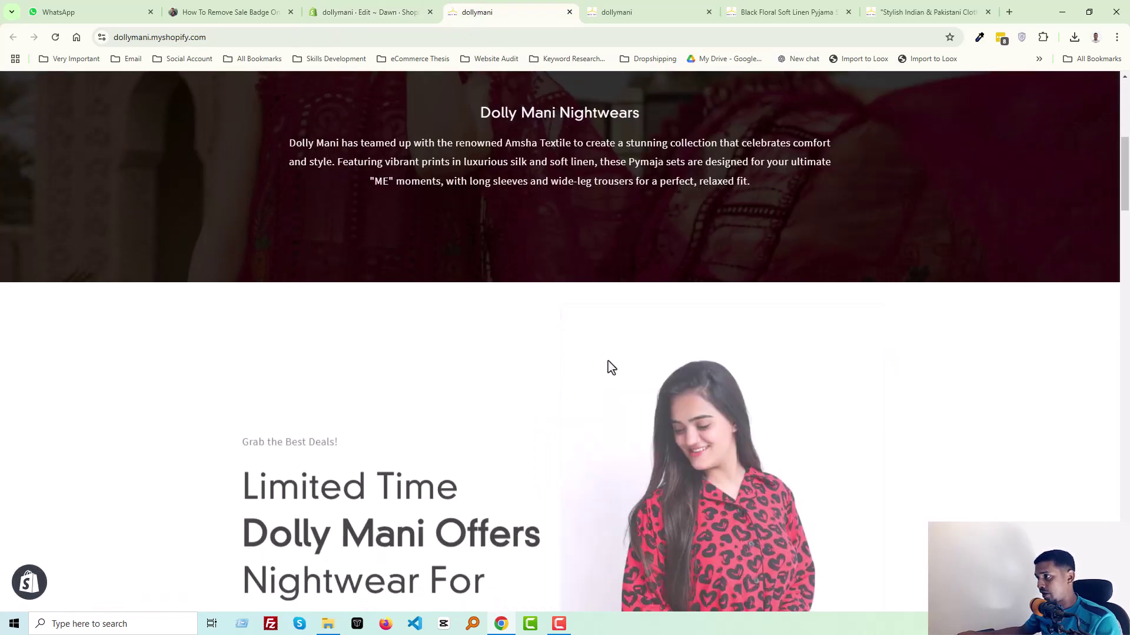
pyautogui.scroll(-6, 610, 367)
pyautogui.scroll(-3, 833, 319)
pyautogui.scroll(10, 839, 342)
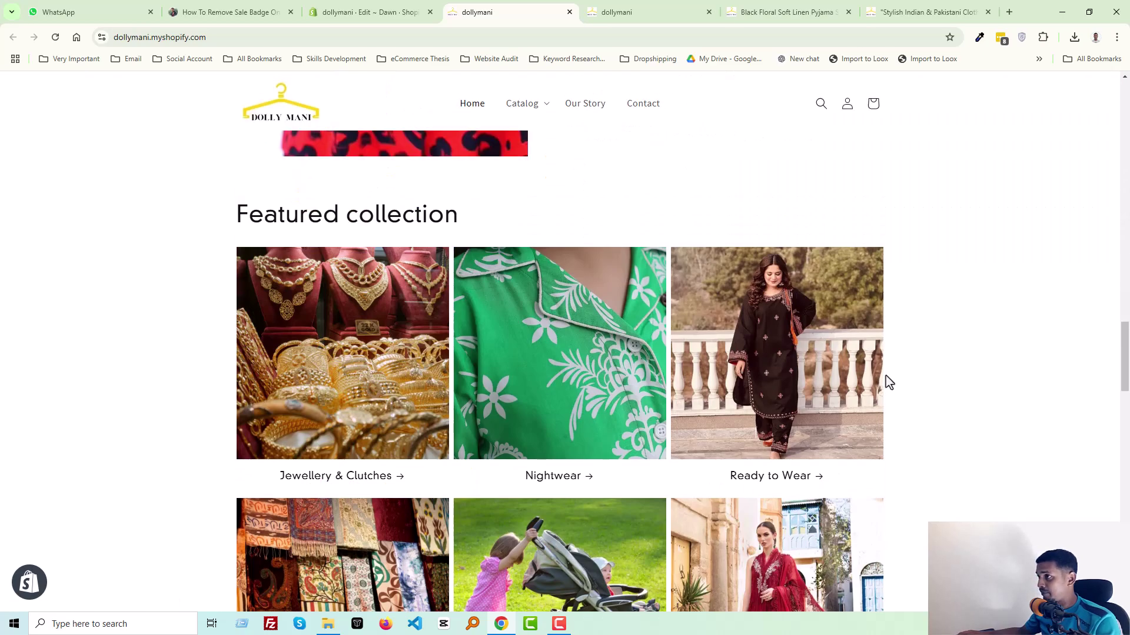
pyautogui.scroll(-3, 889, 383)
pyautogui.scroll(-5, 888, 382)
pyautogui.scroll(-3, 888, 383)
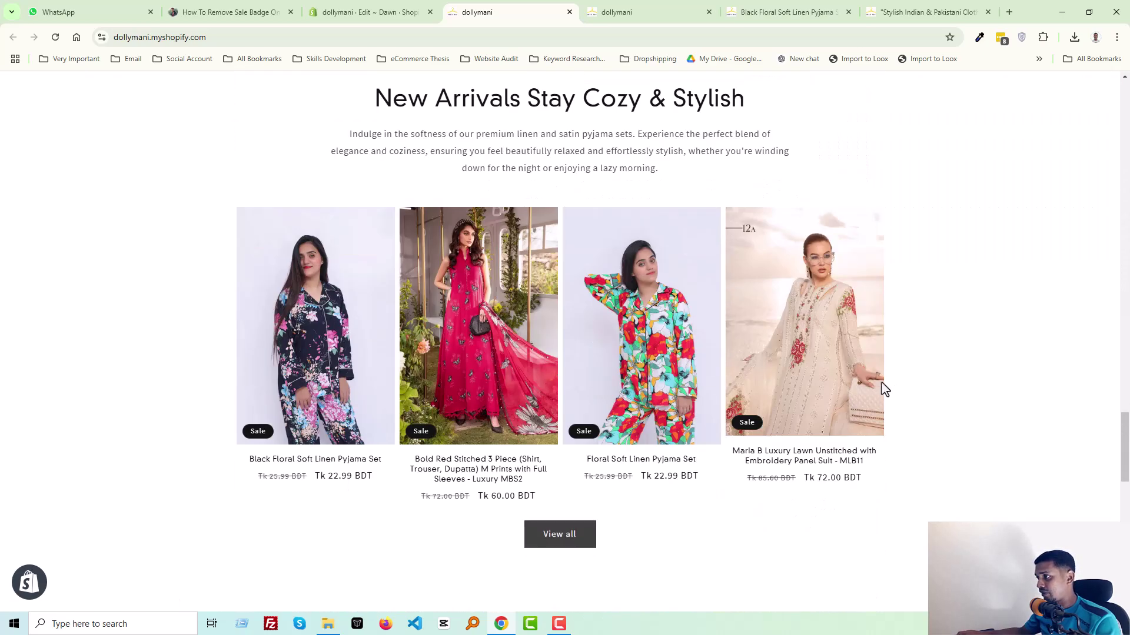
pyautogui.click(368, 11)
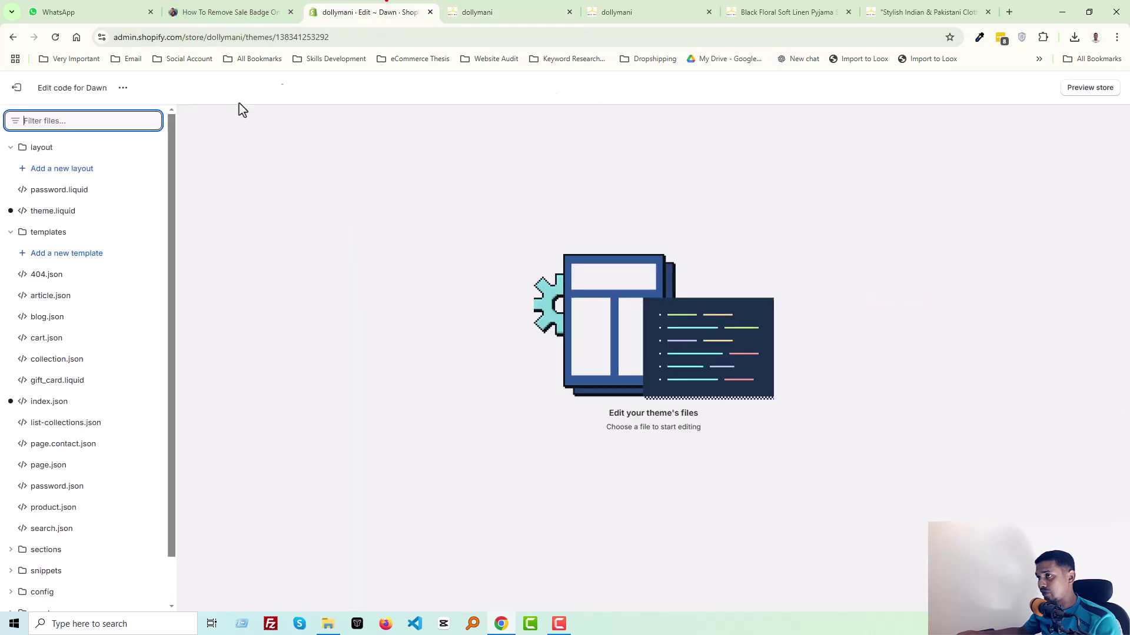
pyautogui.write('card')
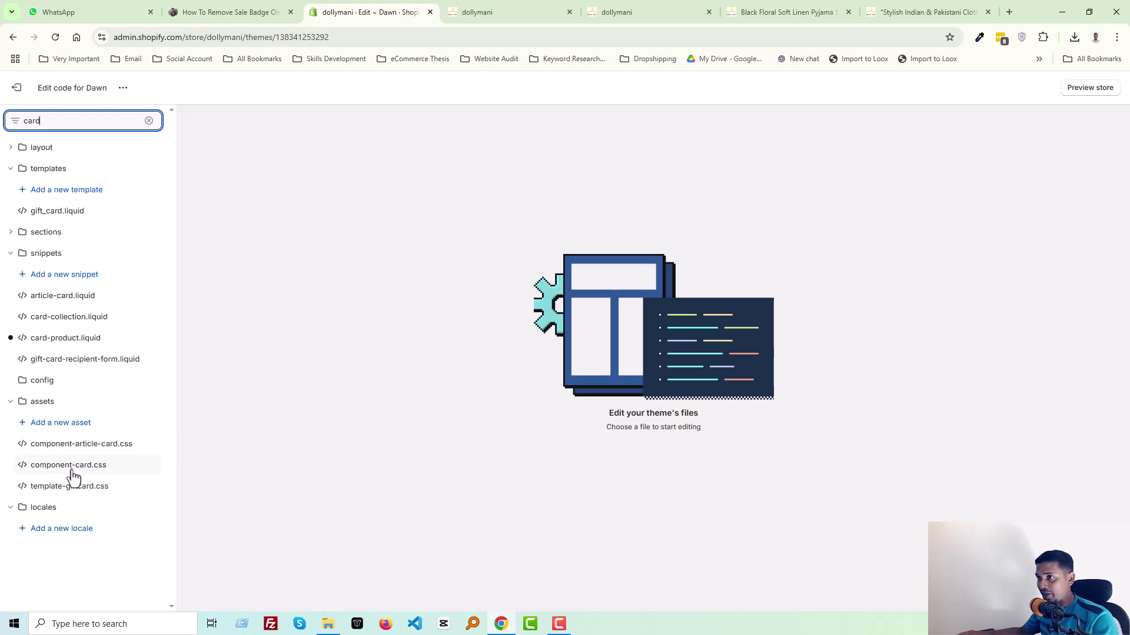
# Open assets/component-card.css in the Dawn theme file list.
pyautogui.click(95, 468)
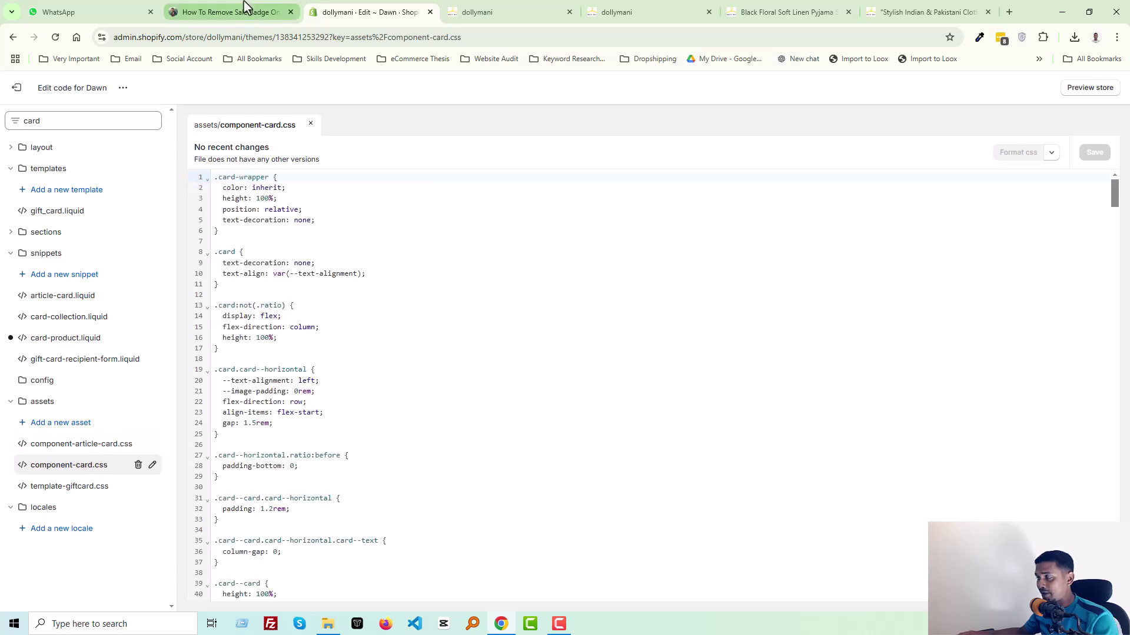
# Copy the post's 'hide sale on cards' CSS snippet.
pyautogui.click(229, 11)
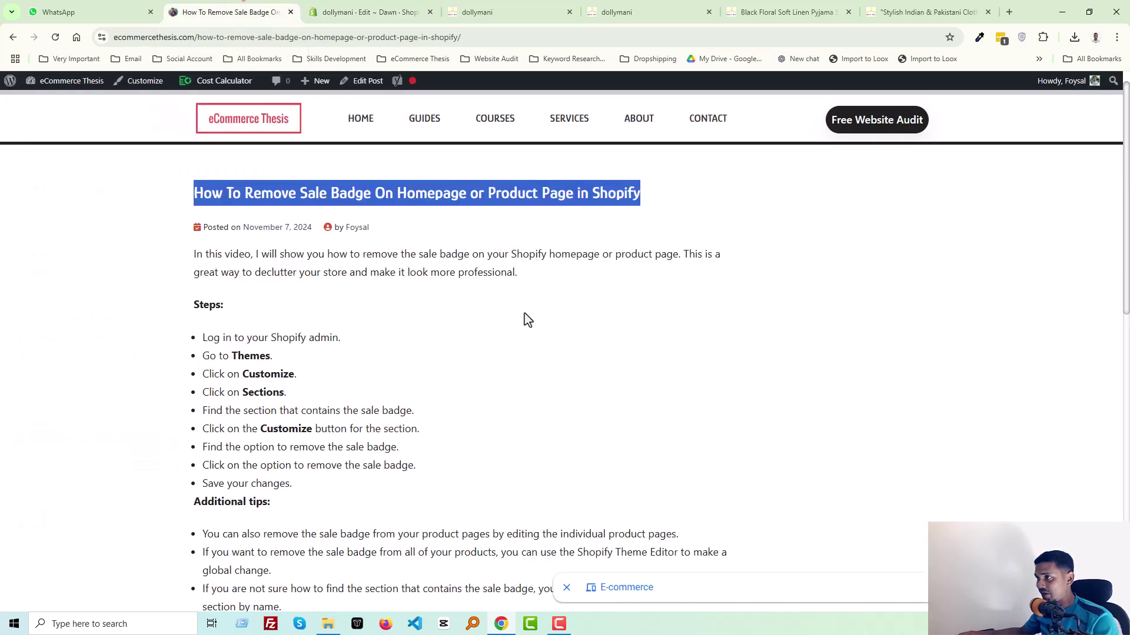
pyautogui.scroll(-10, 530, 318)
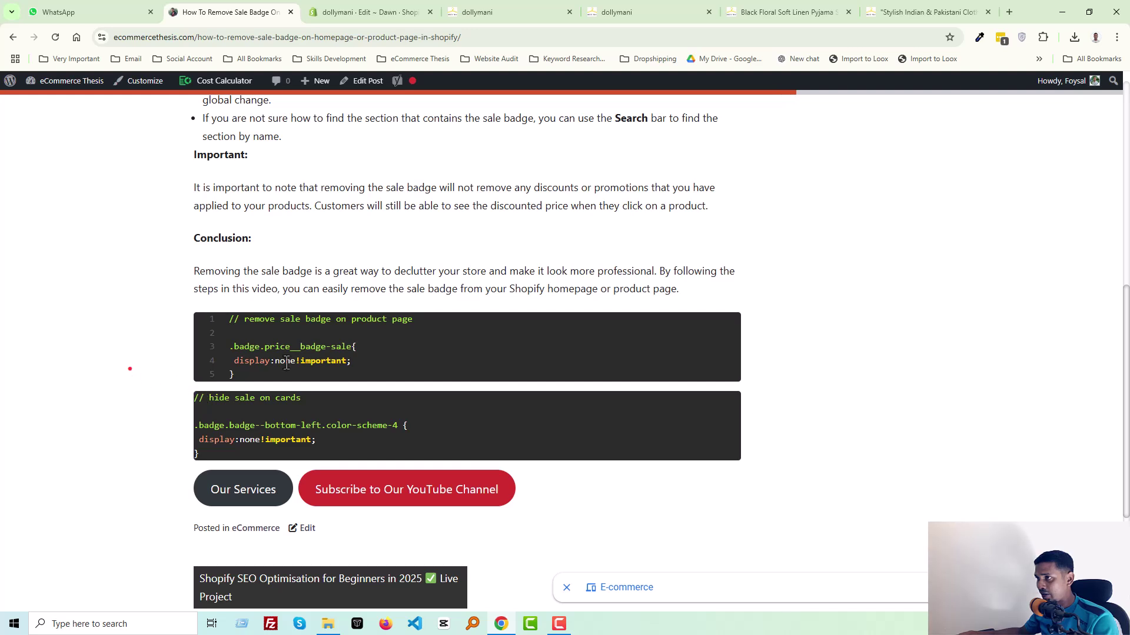
pyautogui.moveTo(203, 455); pyautogui.dragTo(196, 434)
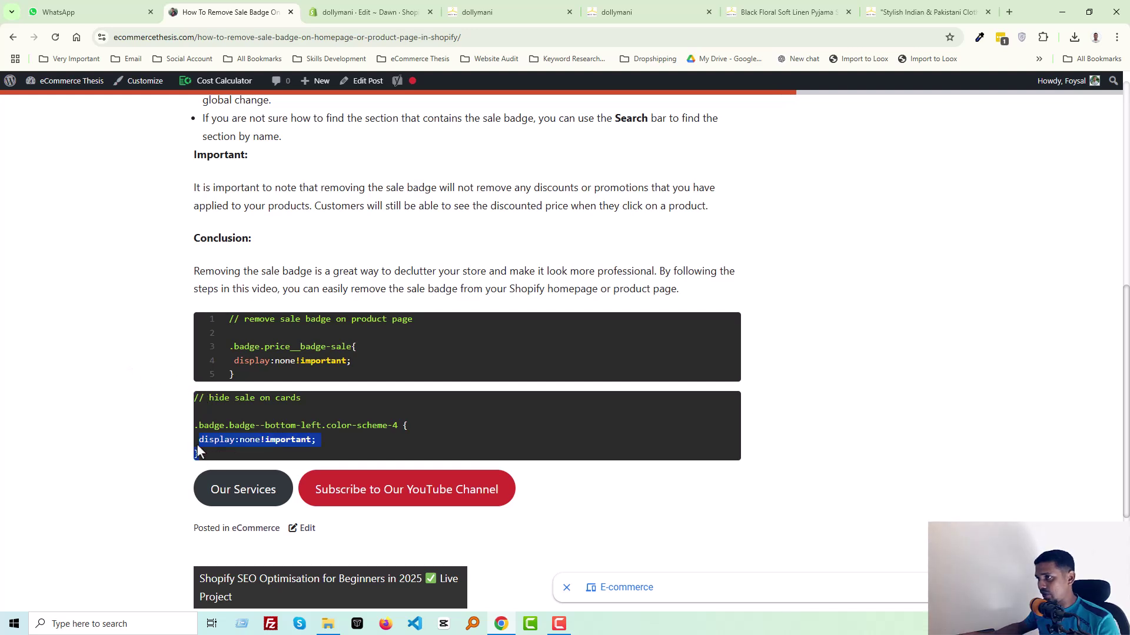
pyautogui.rightClick(231, 431)
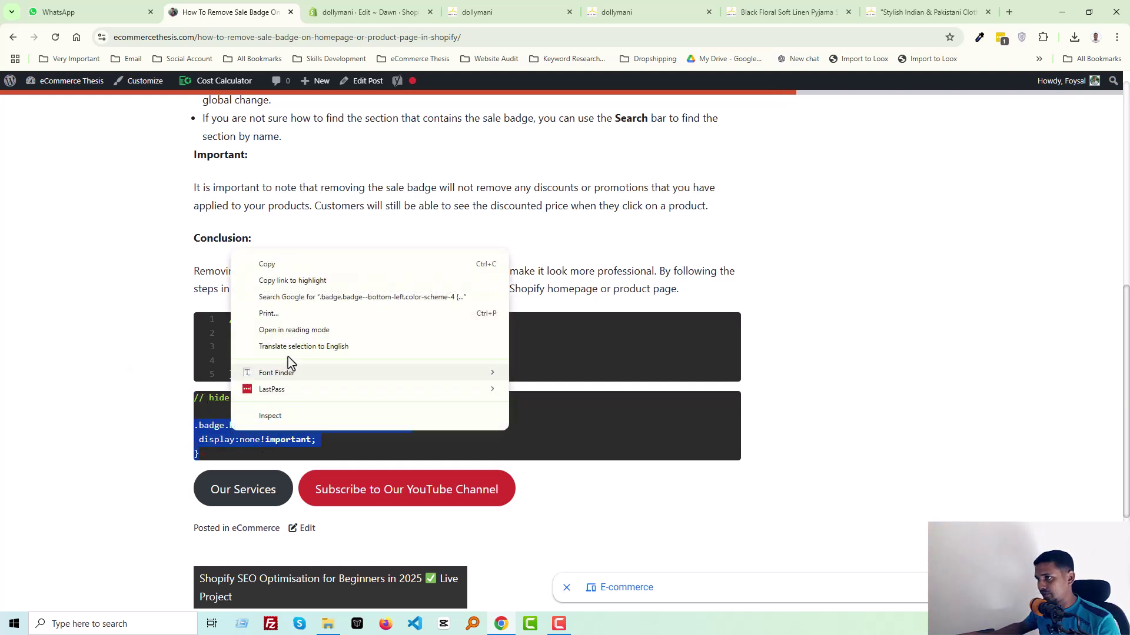
pyautogui.click(282, 269)
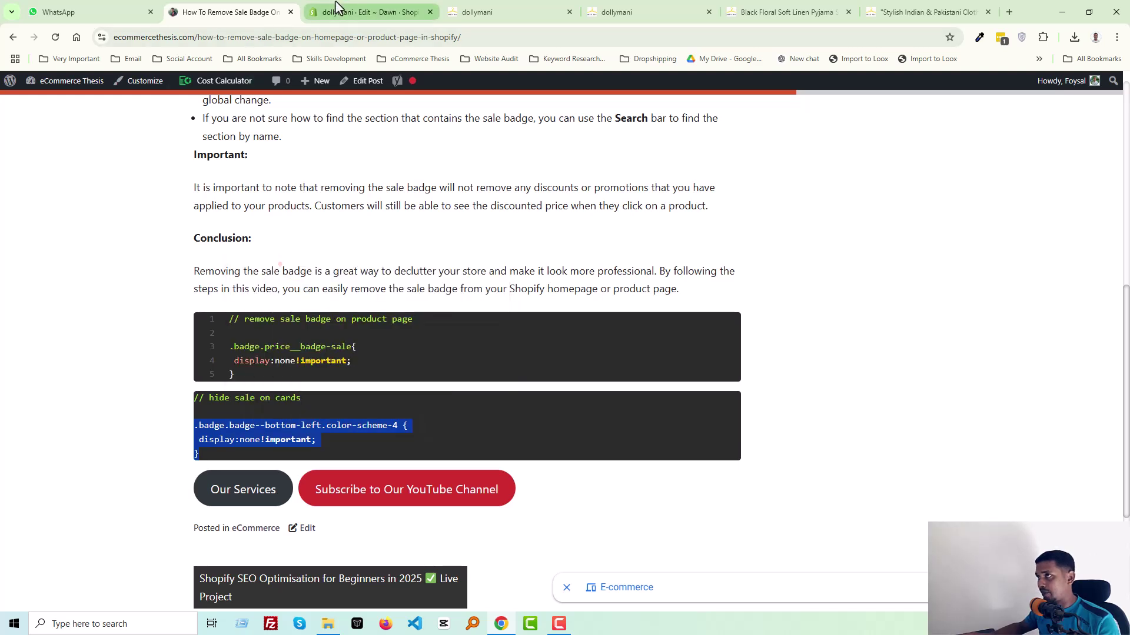
# Paste the card badge-hiding rule at the end of component-card.css and save.
pyautogui.click(362, 12)
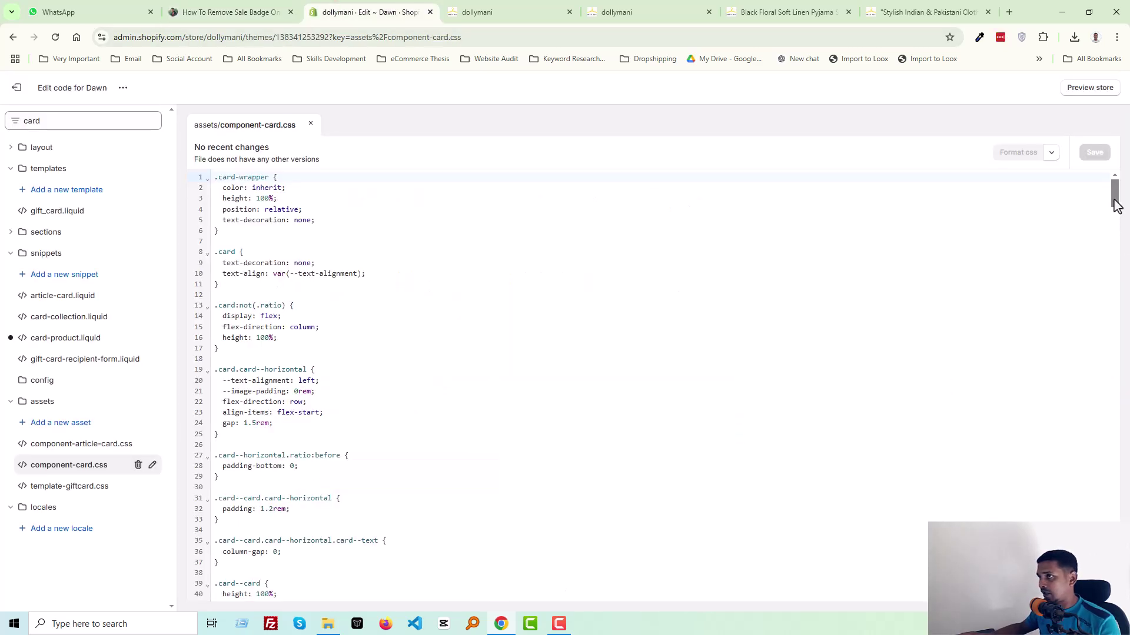
pyautogui.moveTo(1117, 190); pyautogui.dragTo(1116, 600)
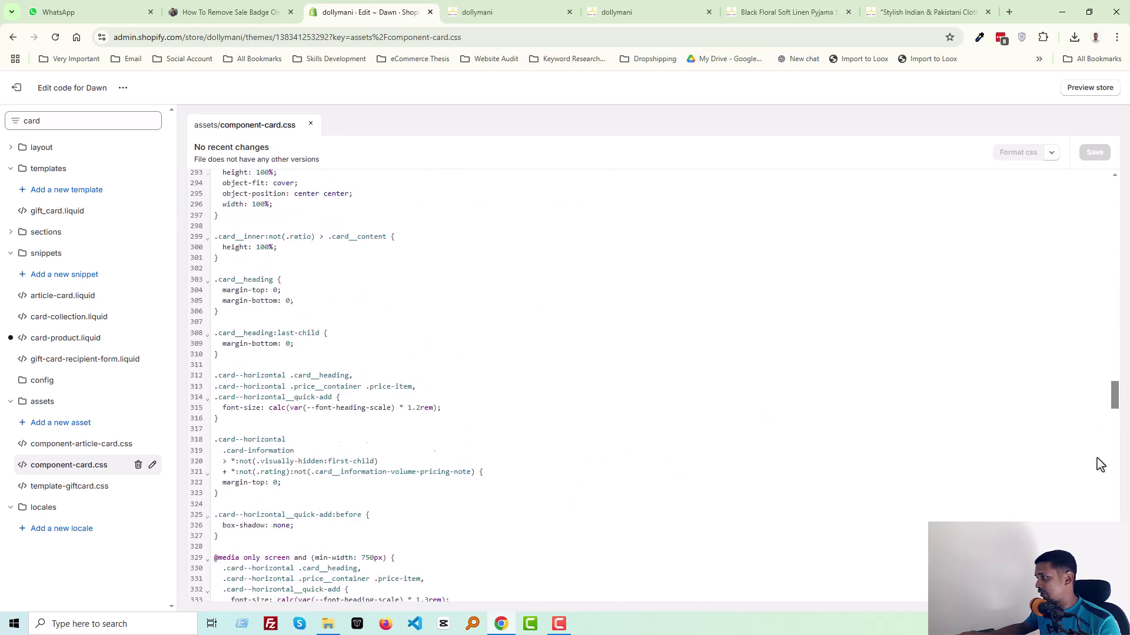
pyautogui.click(241, 588)
pyautogui.press('Return')
pyautogui.press('Return')
pyautogui.rightClick(236, 595)
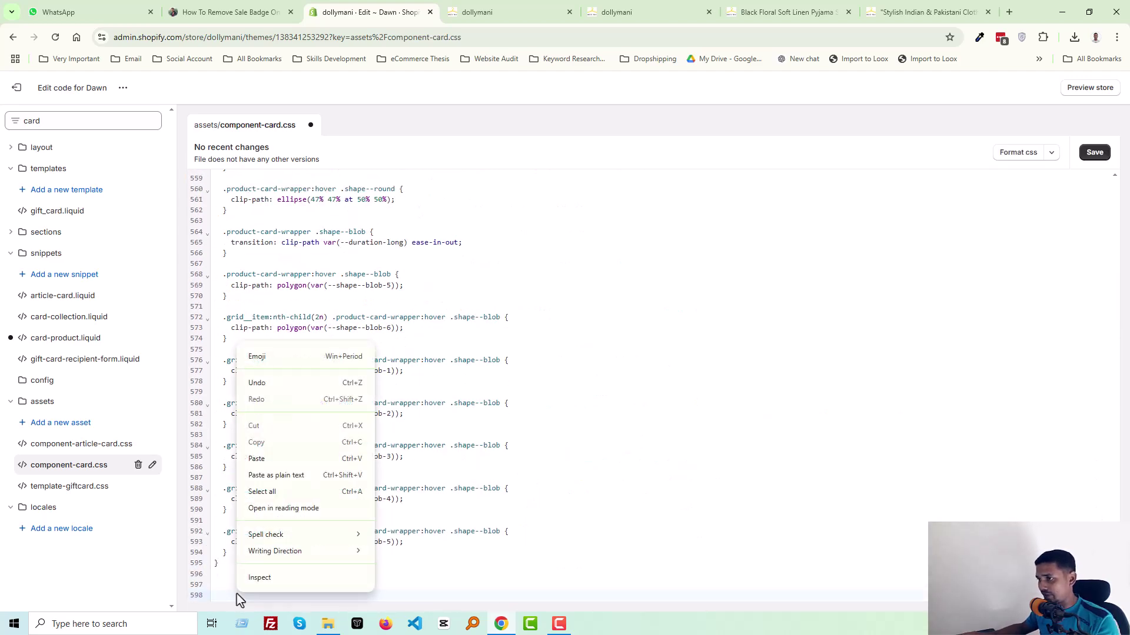
pyautogui.click(256, 460)
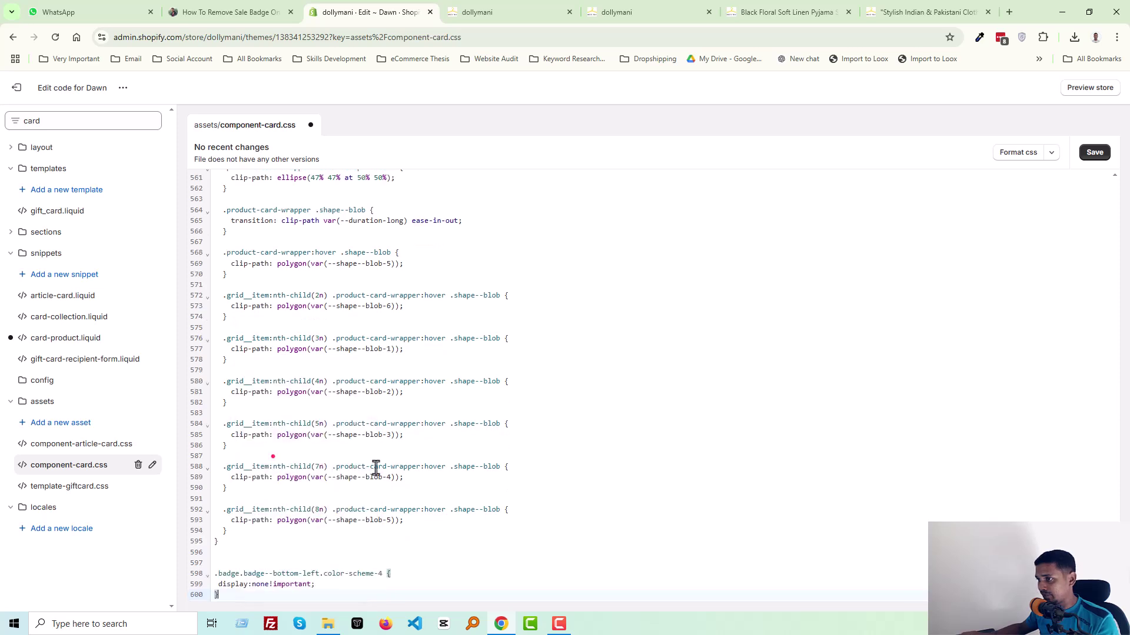
pyautogui.click(1095, 152)
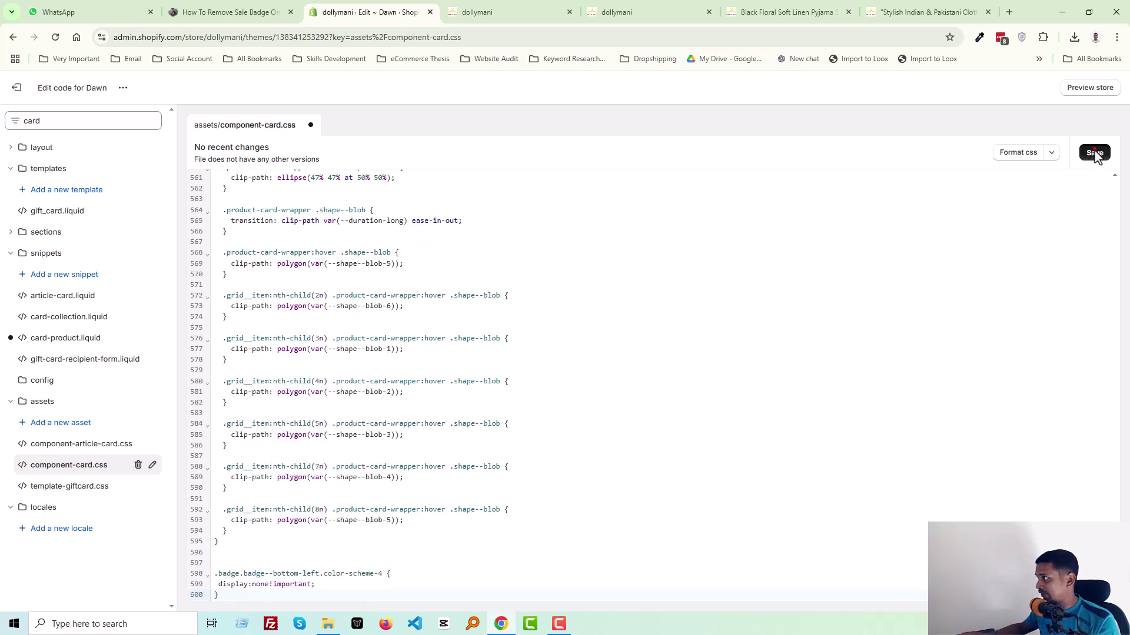
# Reload the dollymani storefront, then open the Black Floral Soft Linen Pyjama Set page.
pyautogui.click(514, 10)
pyautogui.rightClick(164, 365)
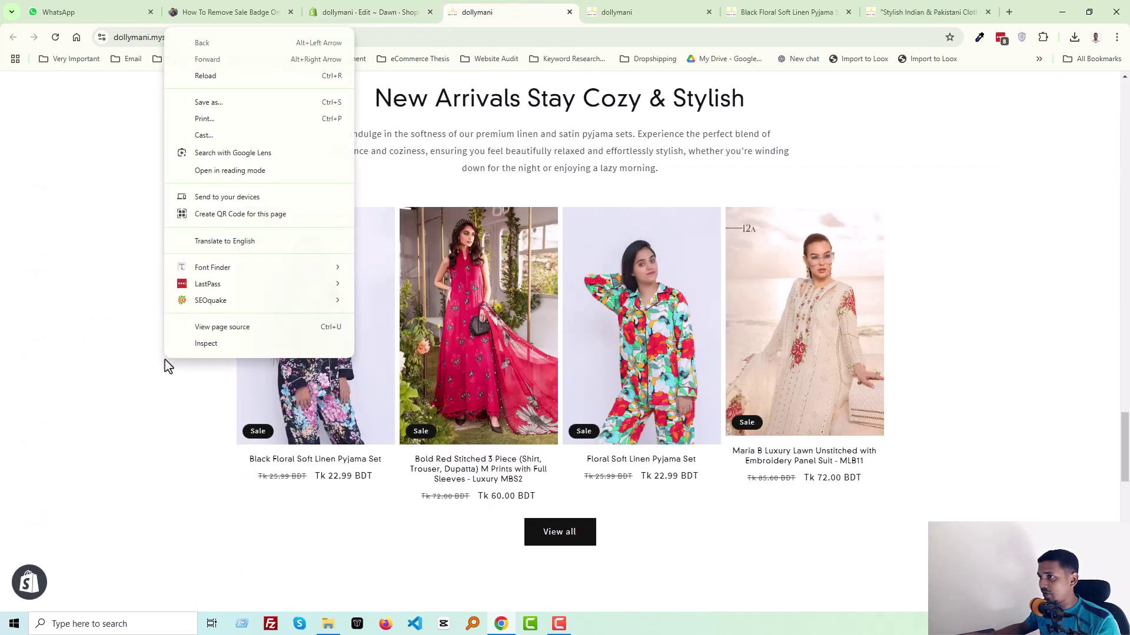
pyautogui.click(207, 77)
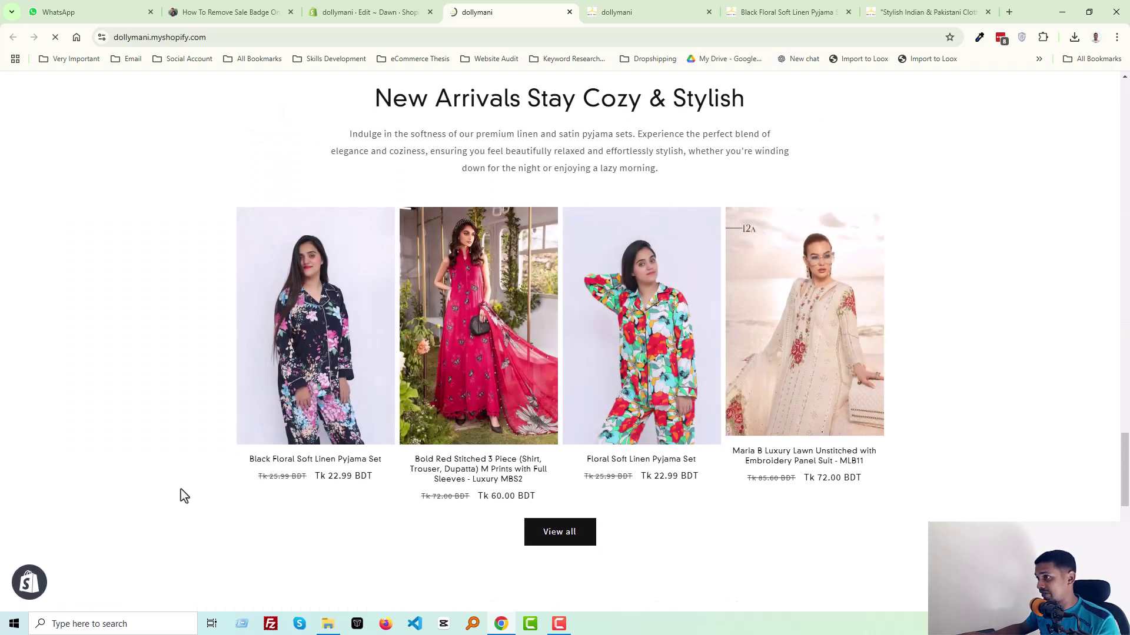
pyautogui.moveTo(314, 459)
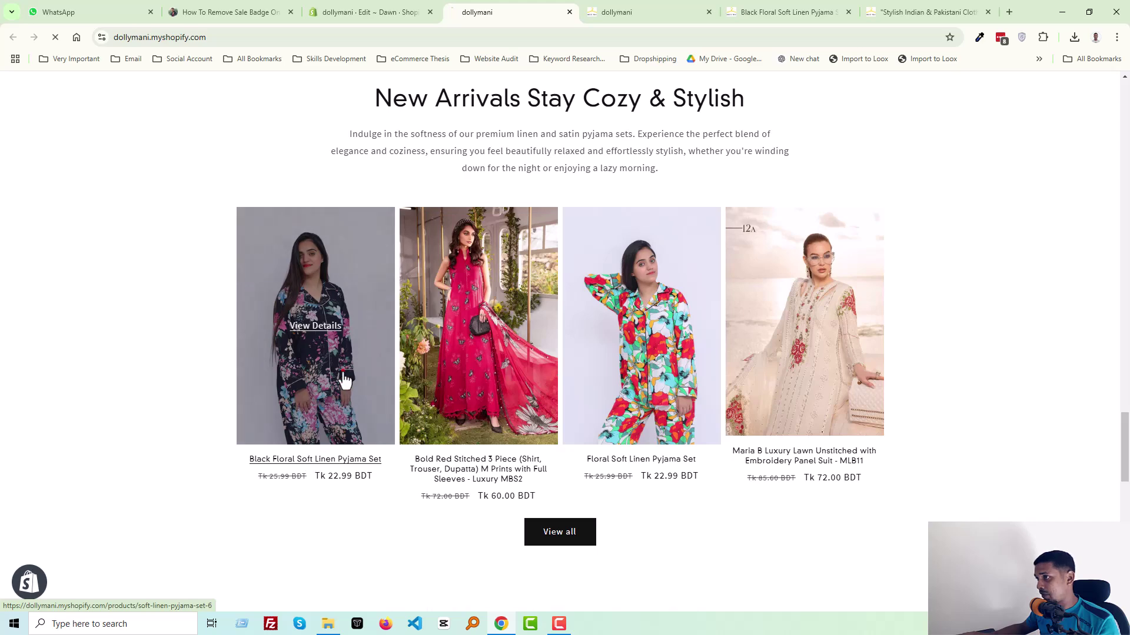
pyautogui.click(344, 380)
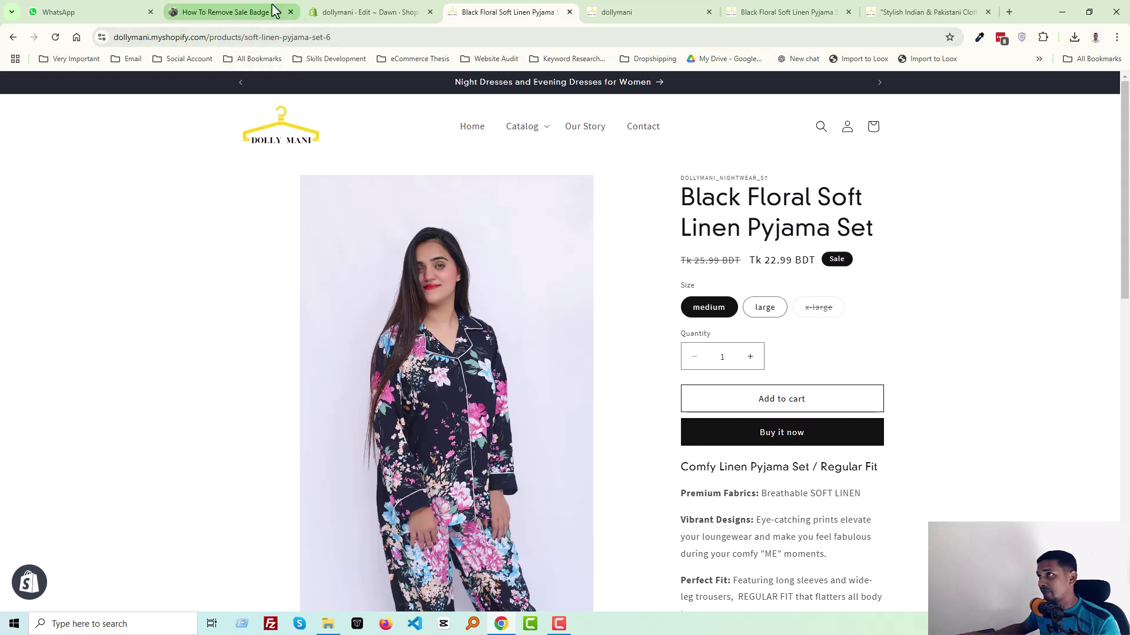
# Search the theme files for 'price' and open component-price.css.
pyautogui.click(358, 11)
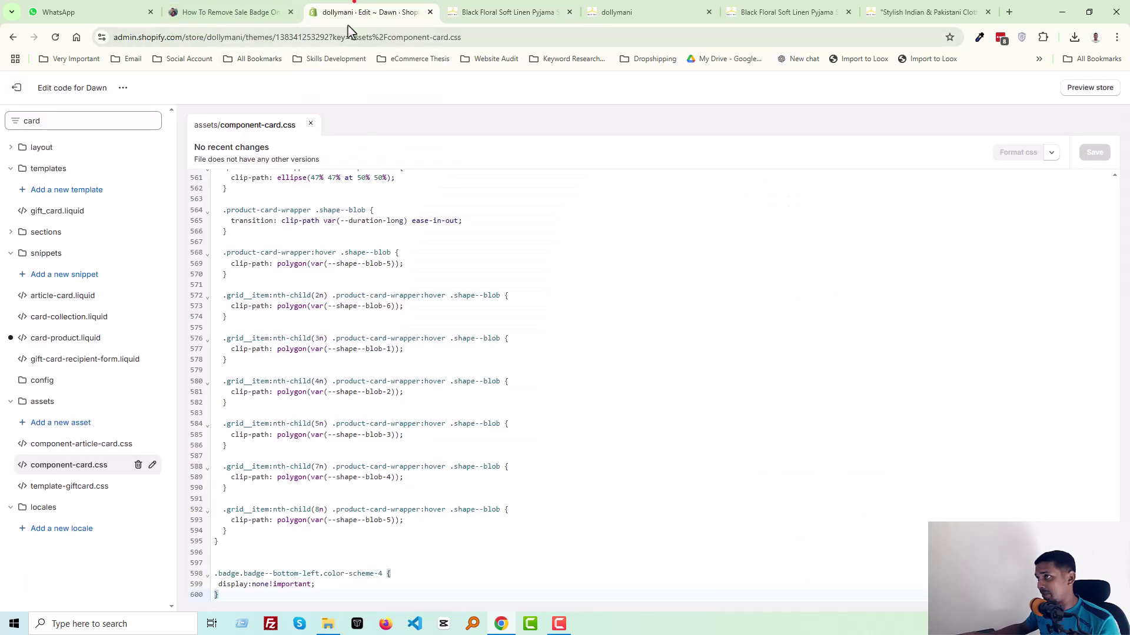
pyautogui.click(100, 121)
pyautogui.hotkey('ctrl', 'a')
pyautogui.write('pric')
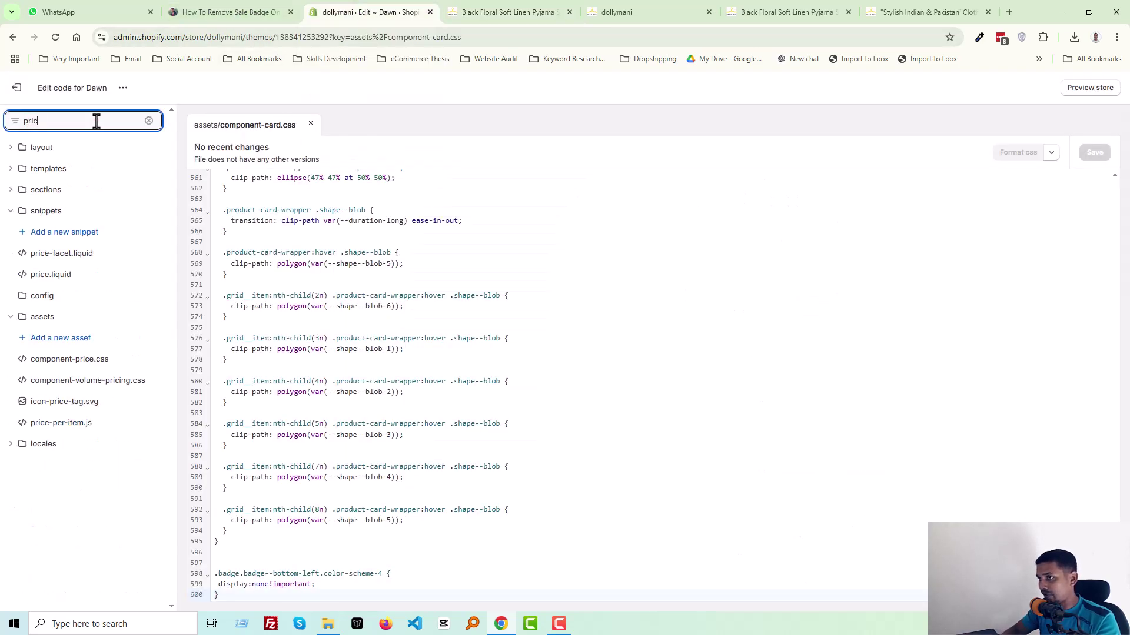
pyautogui.write('e')
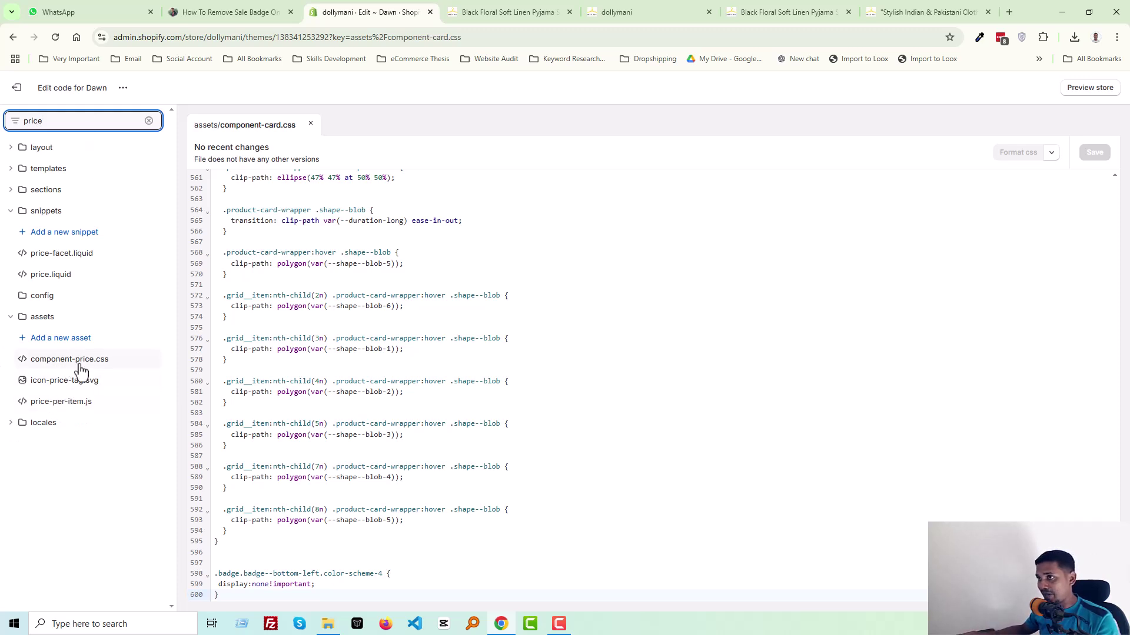
pyautogui.click(69, 360)
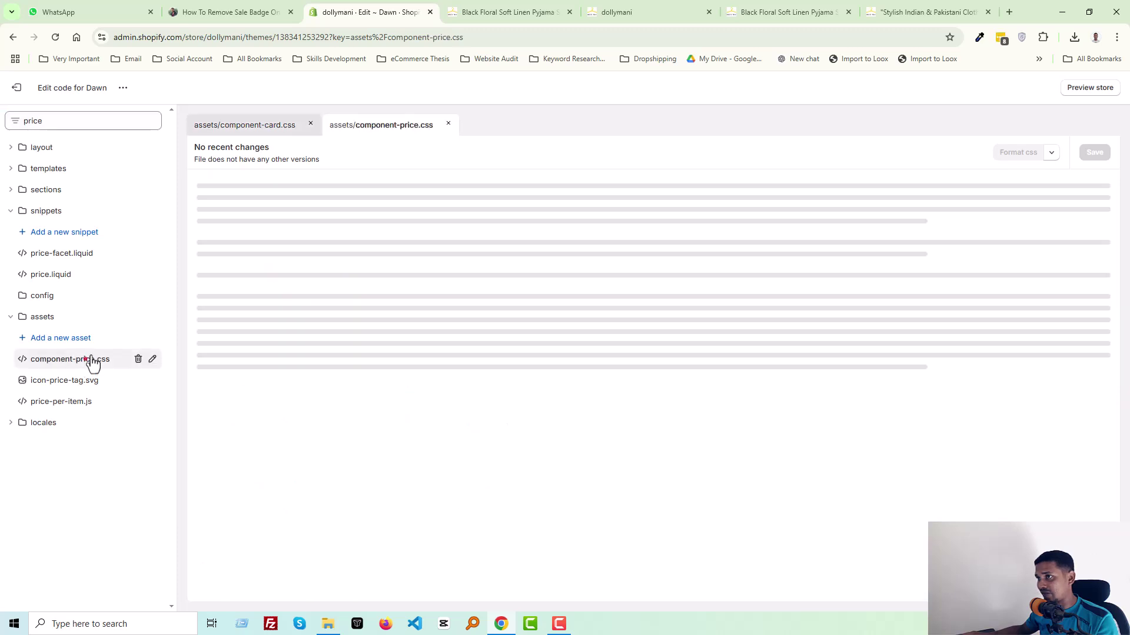
# Copy the post's CSS rule for hiding the sale badge on product pages.
pyautogui.click(228, 12)
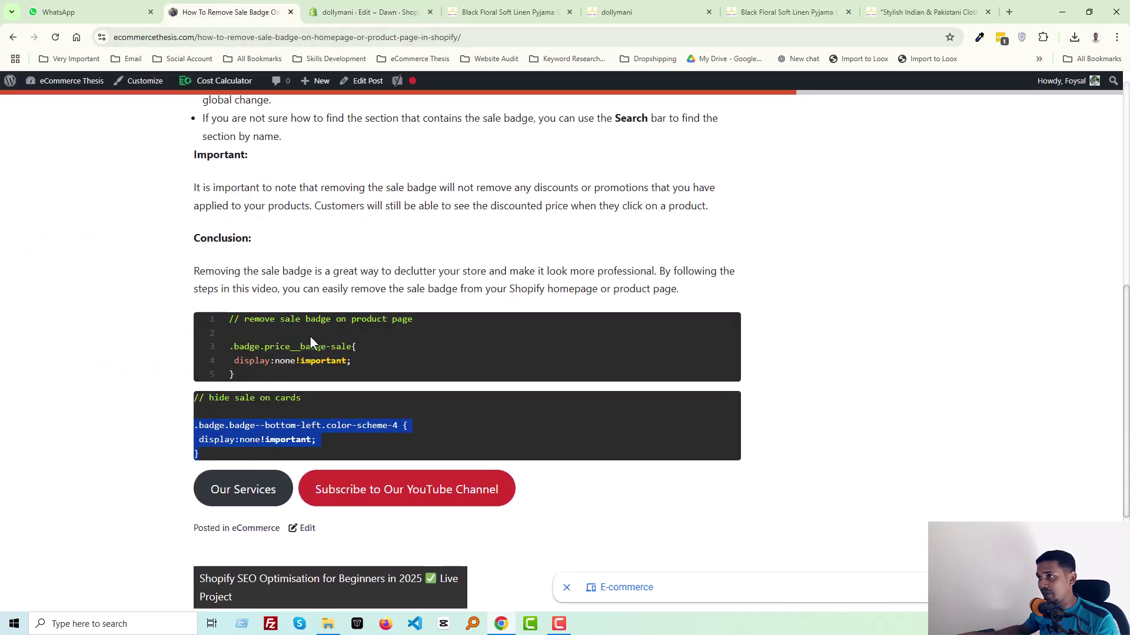
pyautogui.moveTo(240, 379); pyautogui.dragTo(210, 341)
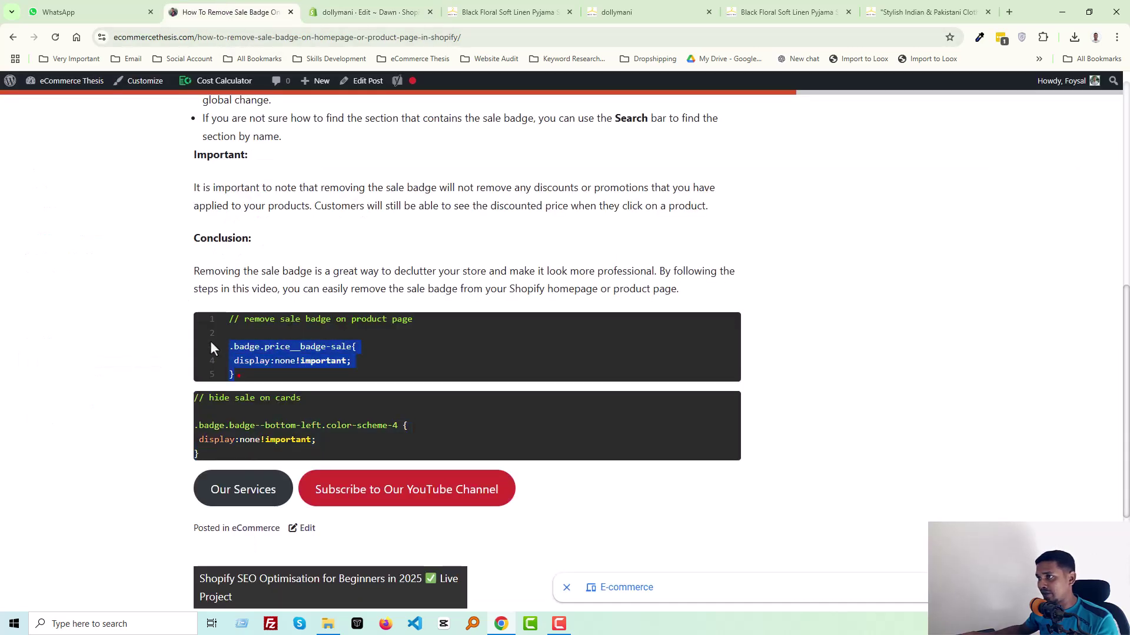
pyautogui.rightClick(238, 358)
pyautogui.click(277, 372)
# Paste the price sale-badge rule at the end of component-price.css and save.
pyautogui.click(362, 11)
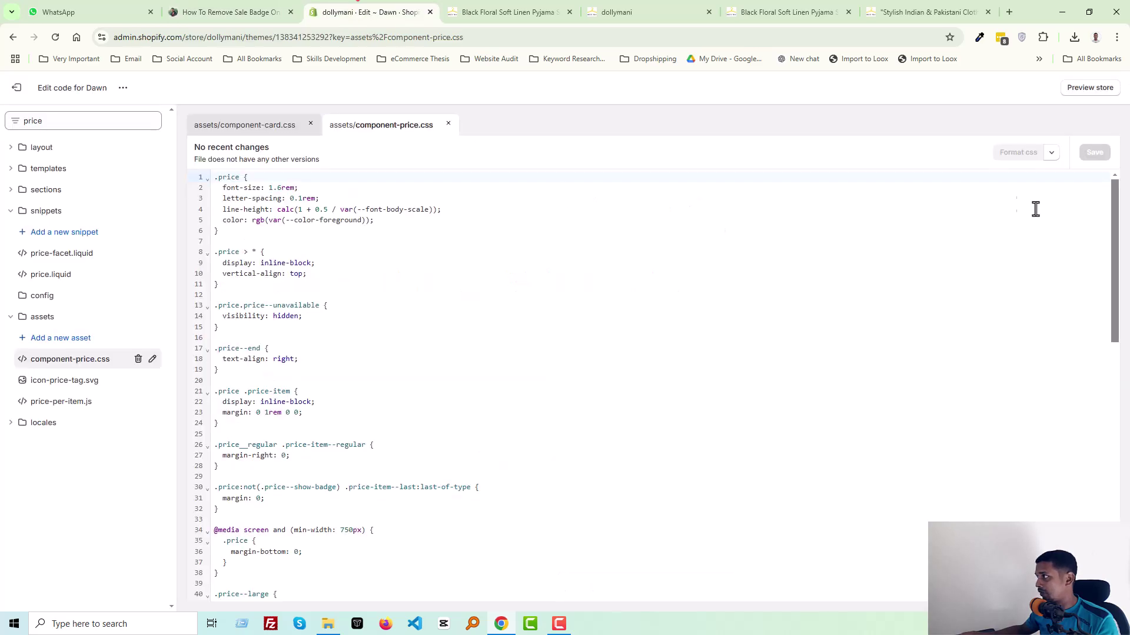
pyautogui.moveTo(1113, 230); pyautogui.dragTo(1114, 504)
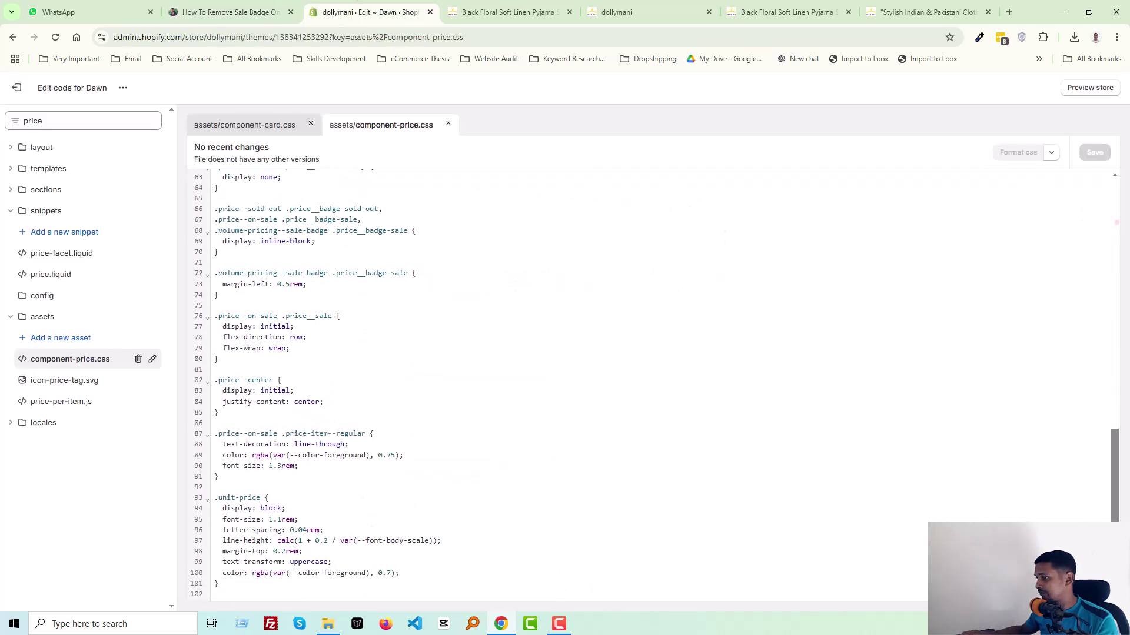
pyautogui.scroll(-2, 564, 397)
pyautogui.press('Return')
pyautogui.press('Return')
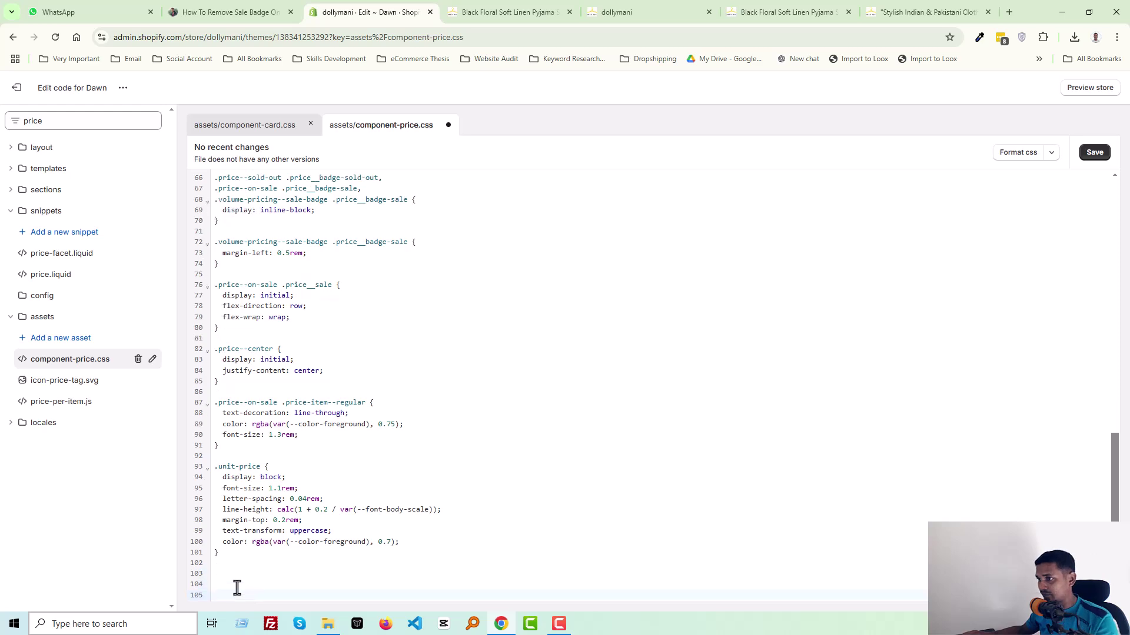
pyautogui.rightClick(233, 586)
pyautogui.click(254, 452)
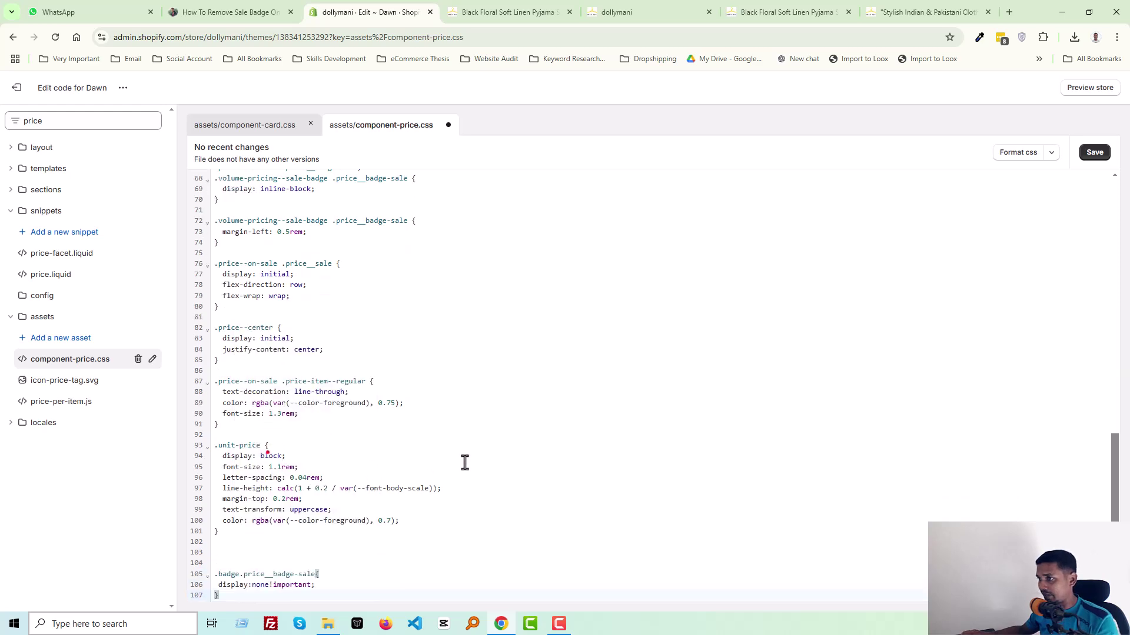
pyautogui.click(1092, 154)
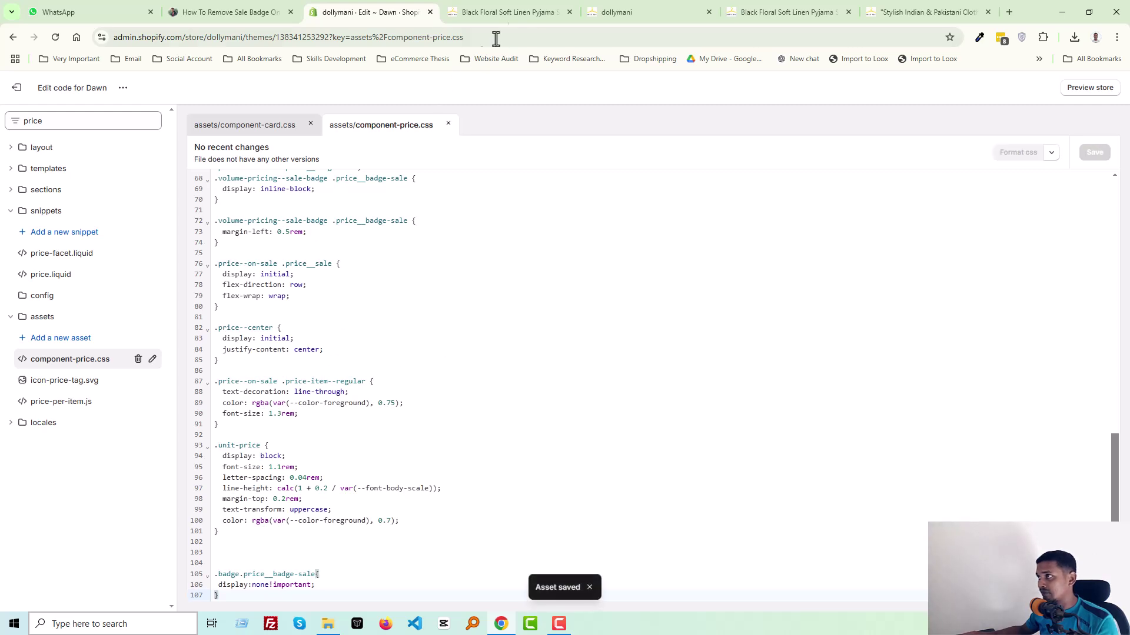
pyautogui.click(617, 11)
# Reload the pyjama product page to confirm its price shows no Sale badge.
pyautogui.click(508, 12)
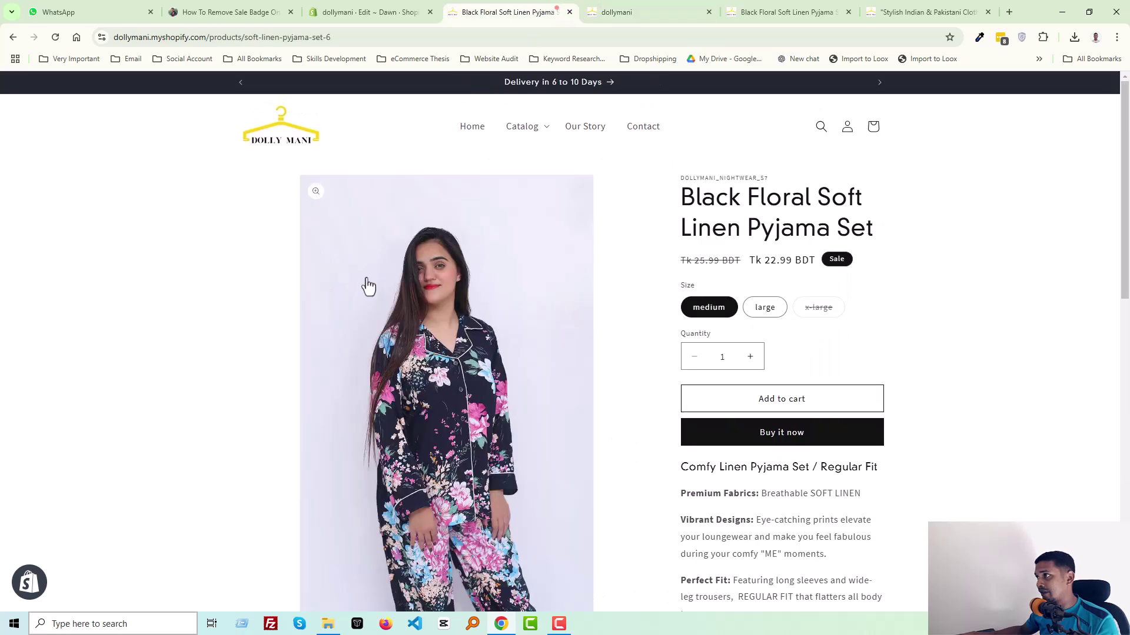
pyautogui.rightClick(220, 308)
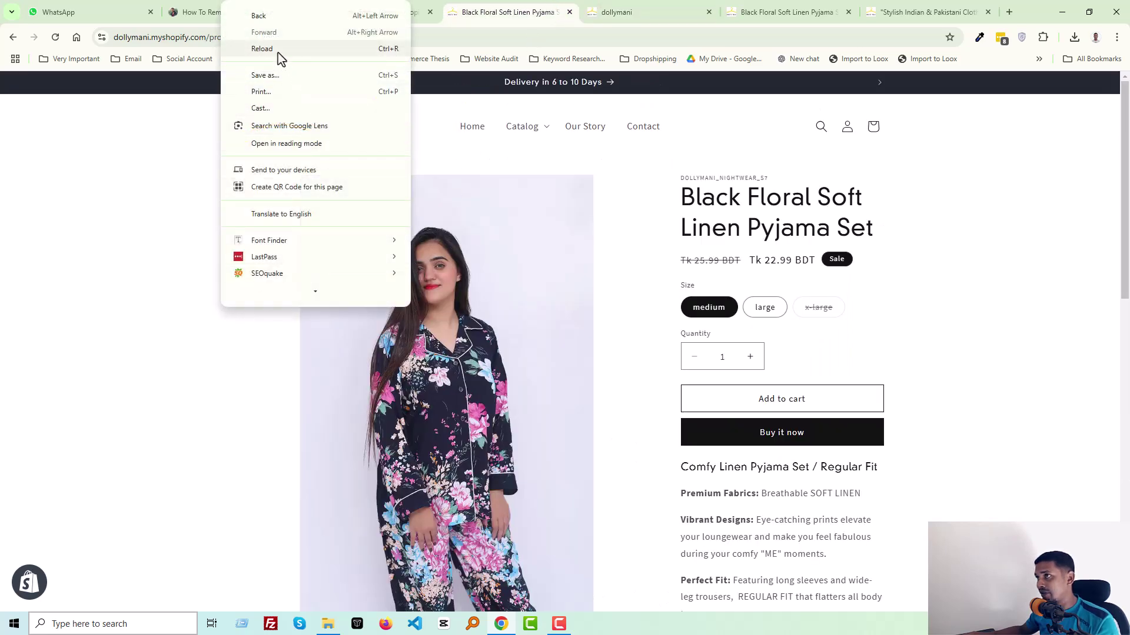
pyautogui.click(262, 49)
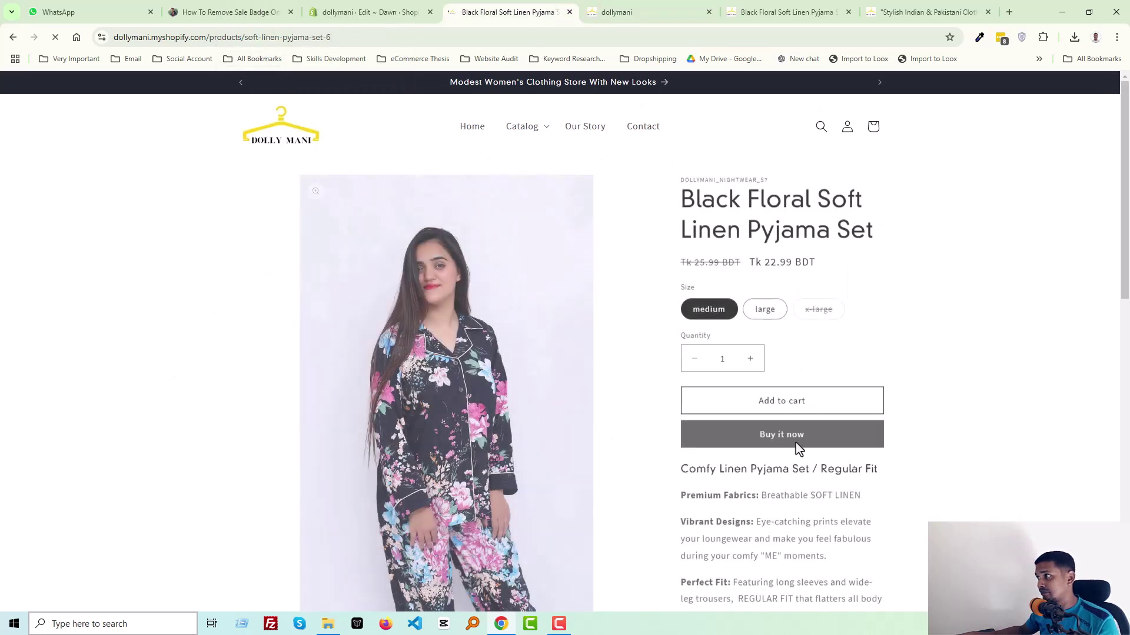